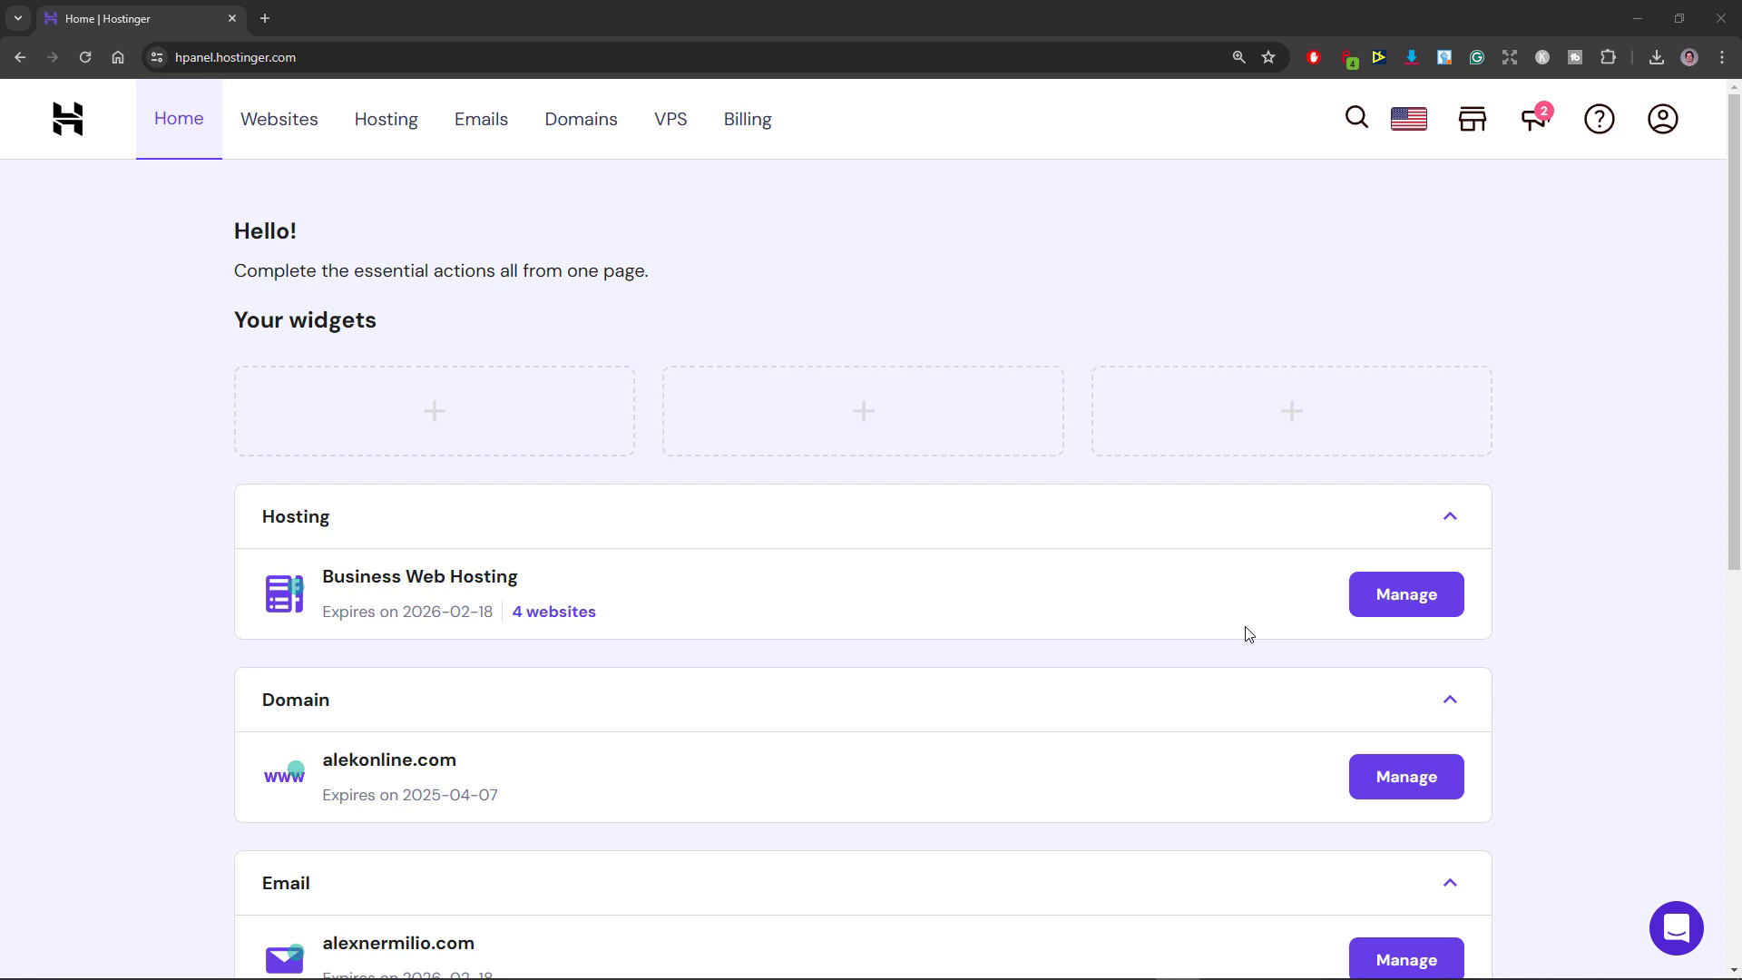
Switch the managed website to alekonline.com and open its Subdomains settings
{"action": "left_click", "coordinate": [1397, 607]}
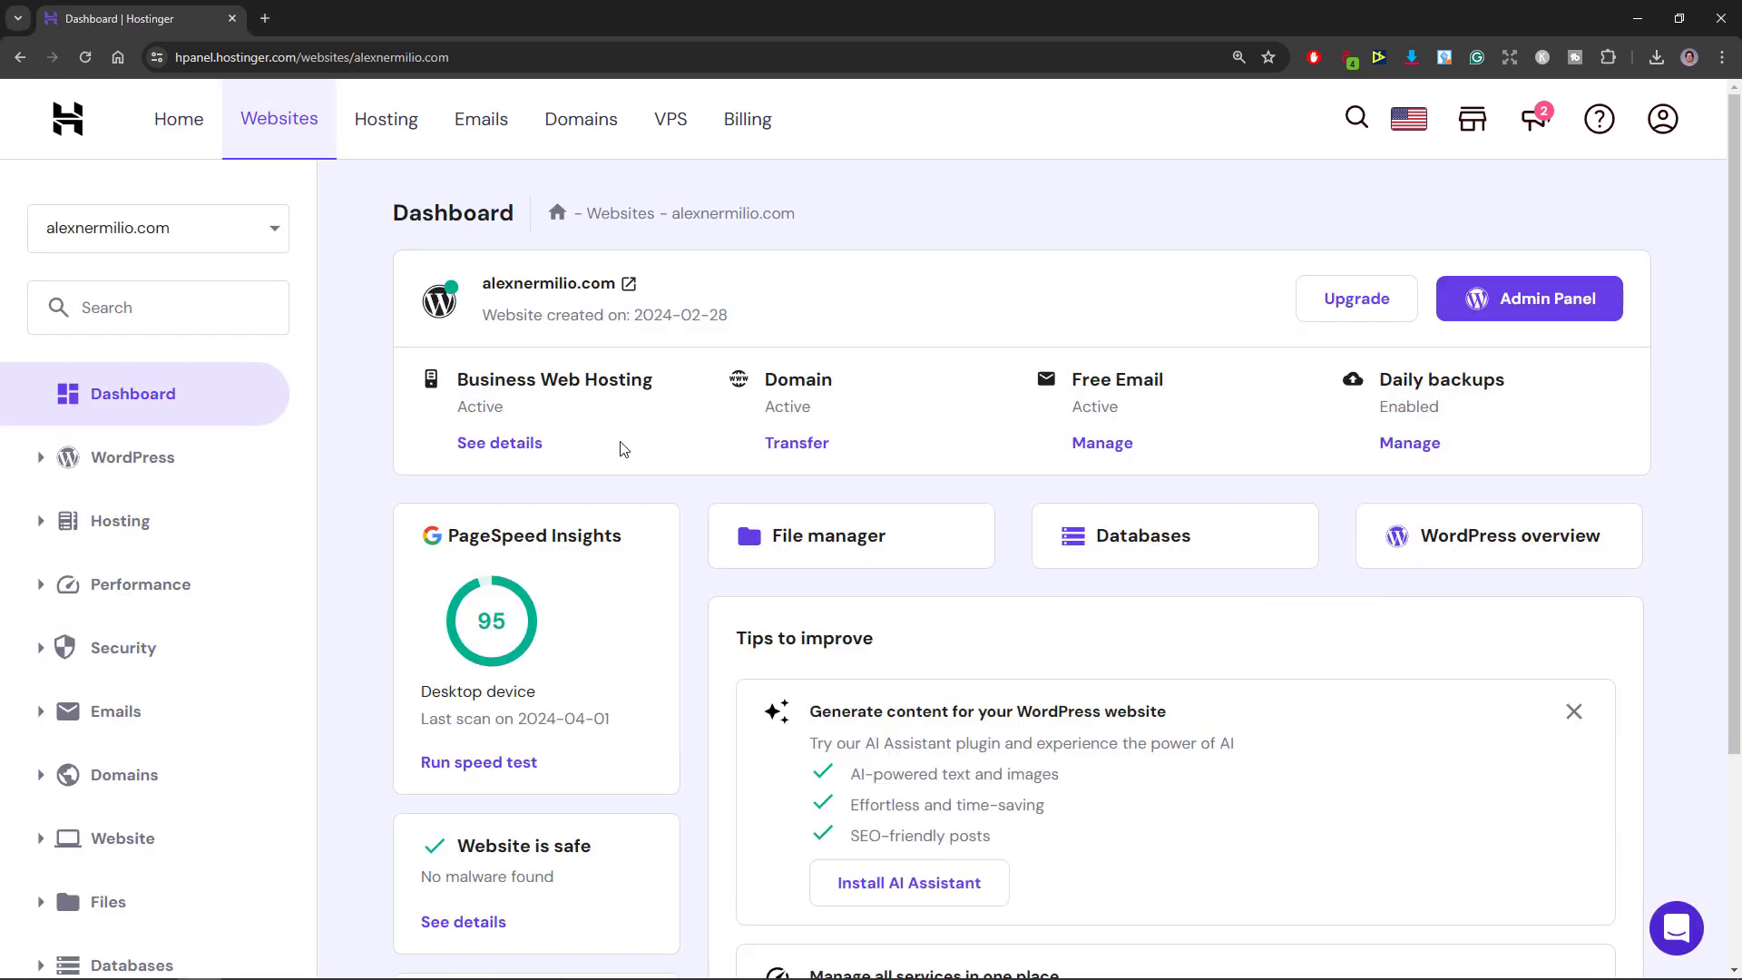
{"action": "left_click", "coordinate": [272, 234]}
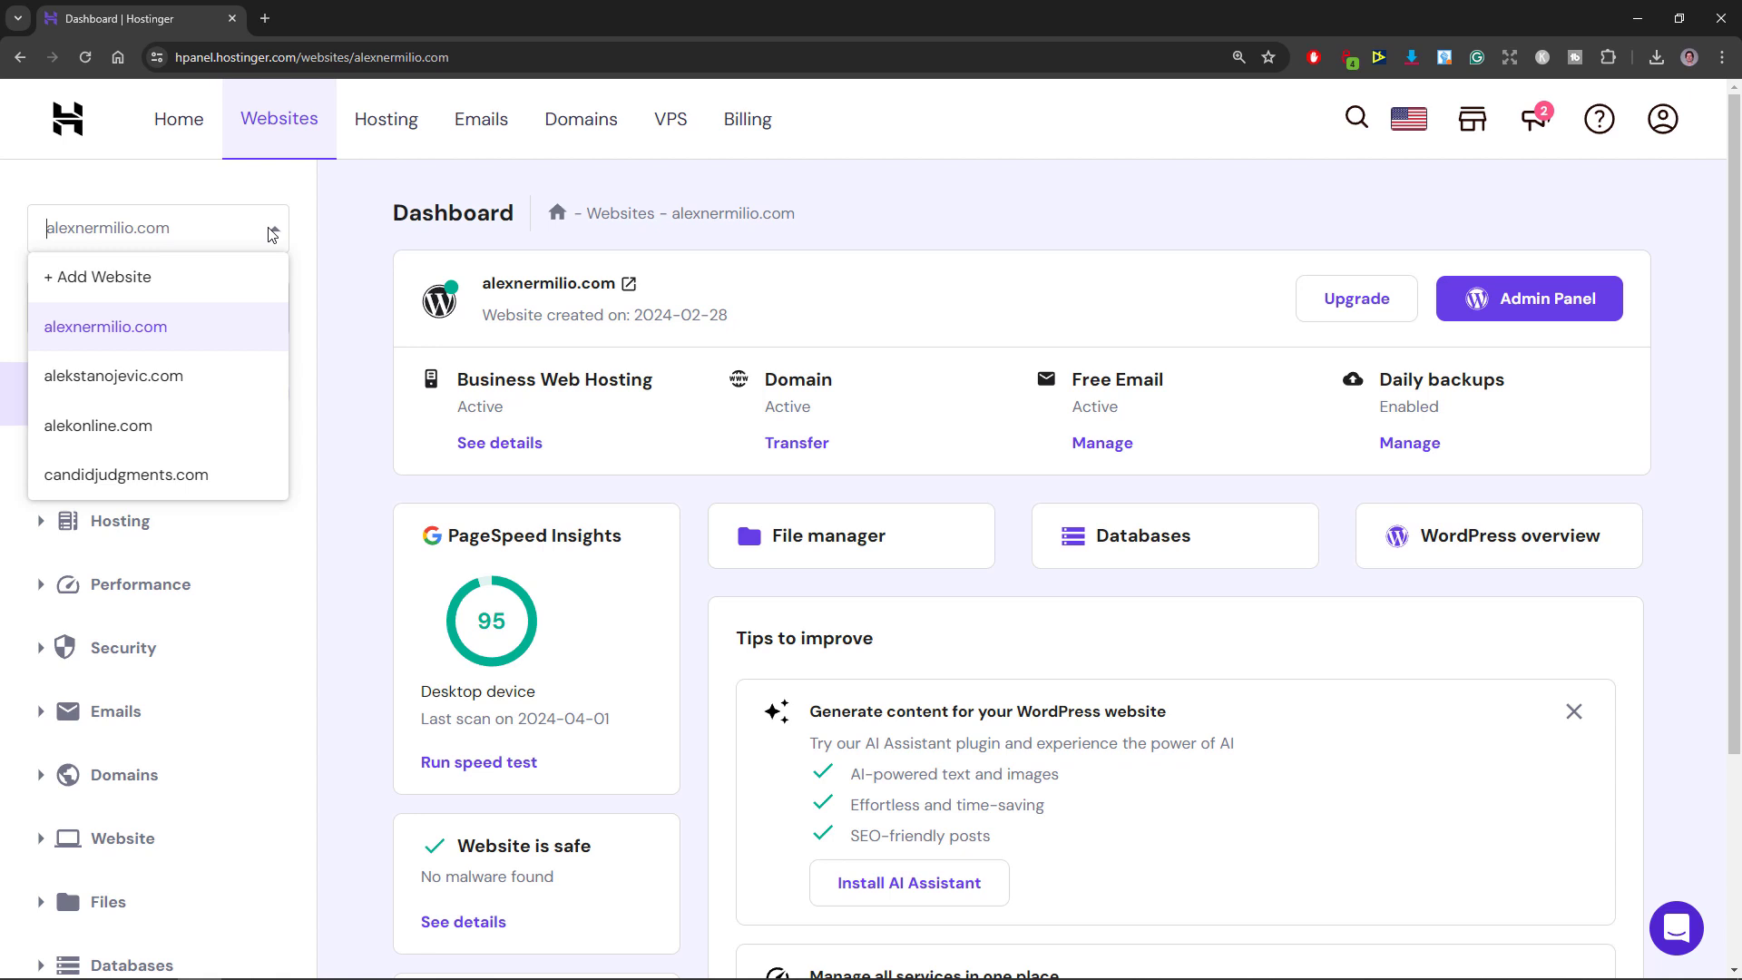
{"action": "left_click", "coordinate": [206, 424]}
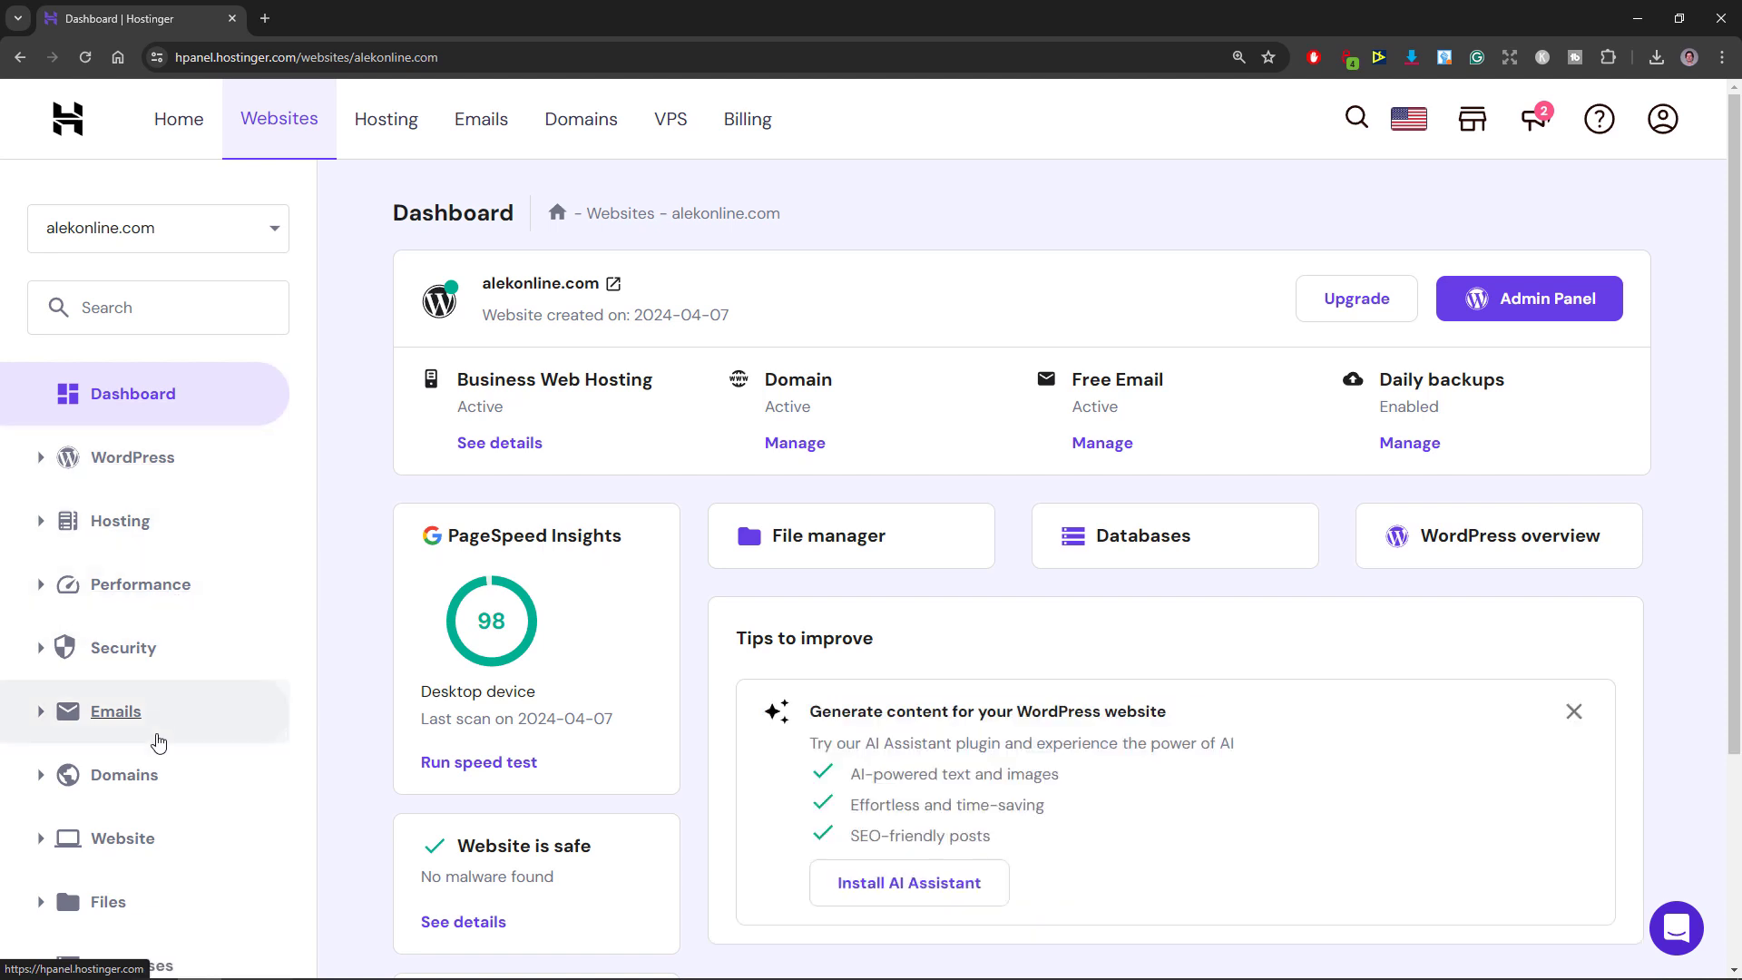
{"action": "left_click", "coordinate": [152, 777]}
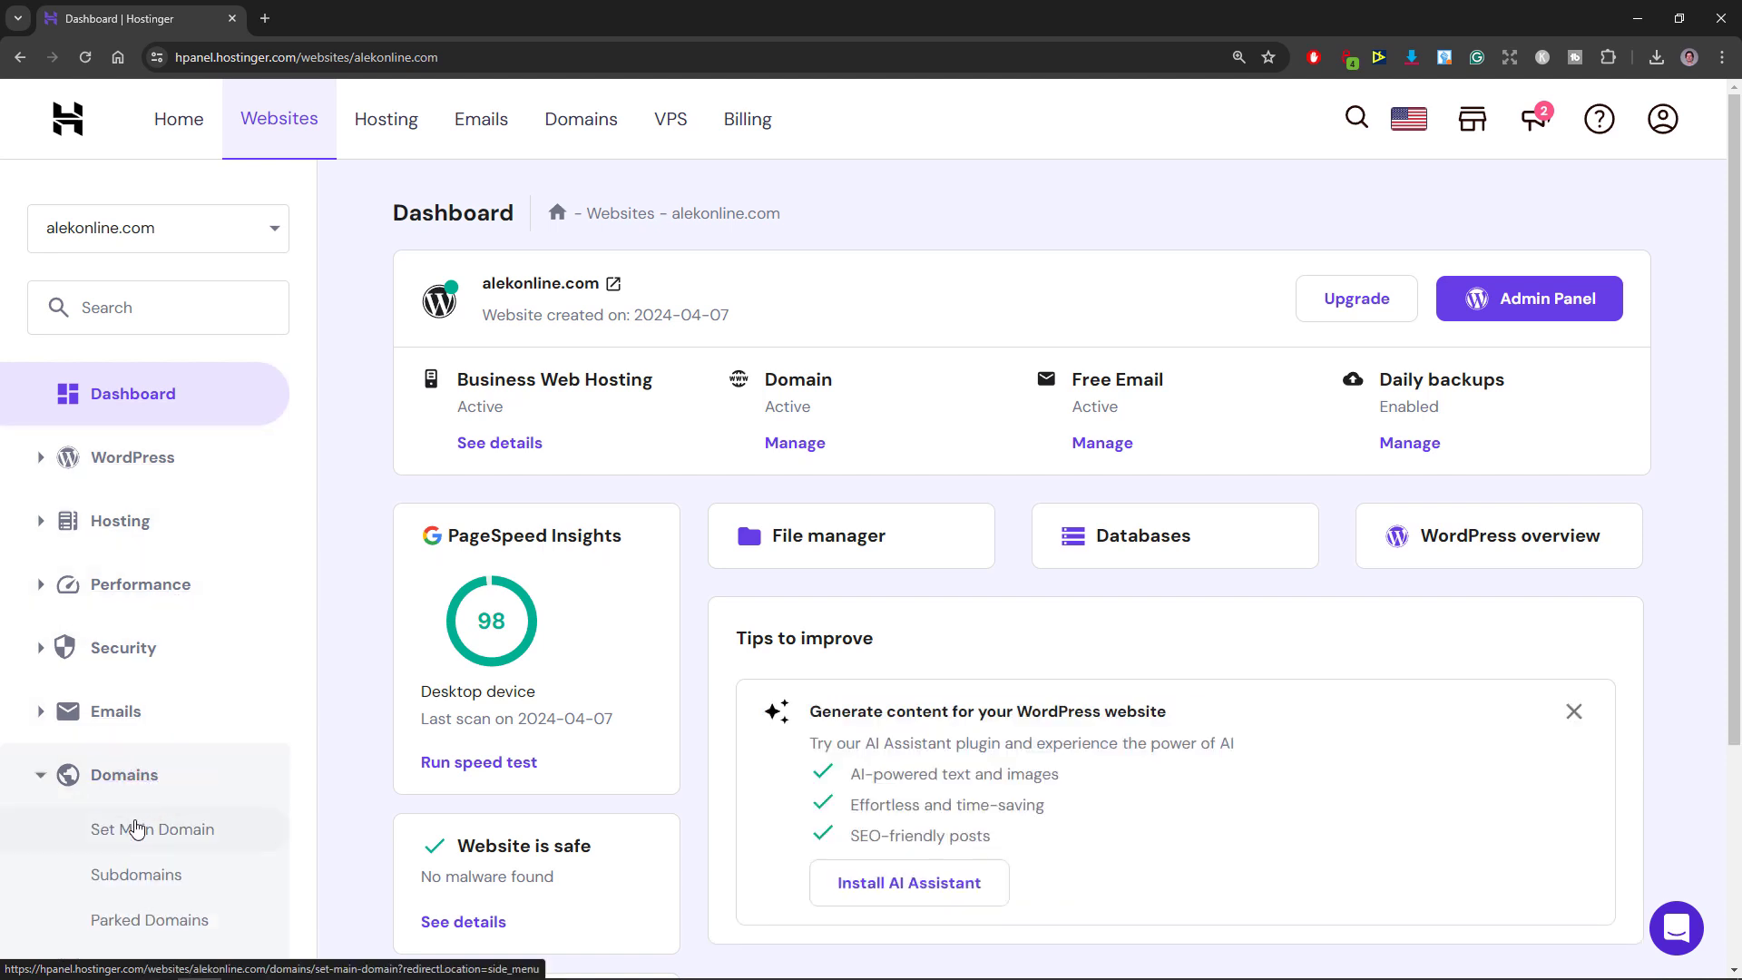
{"action": "left_click", "coordinate": [138, 873]}
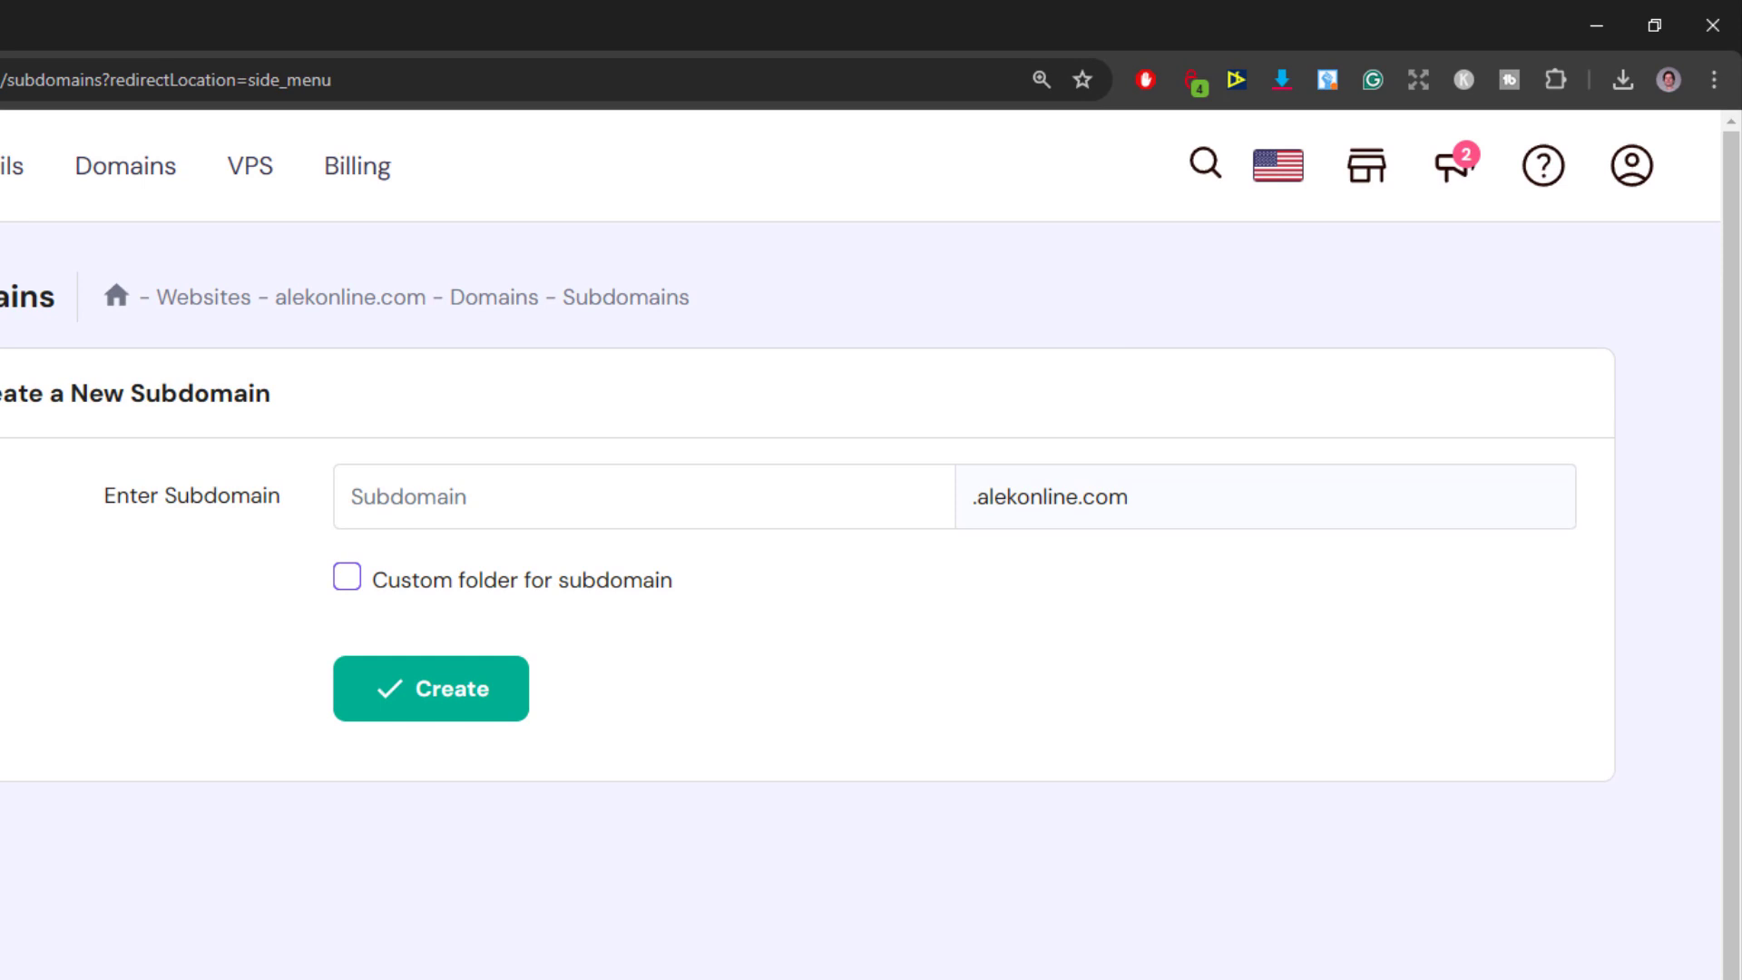
Create the subdomain shop.alekonline.com with the custom folder -shop inside public_html
{"action": "left_click", "coordinate": [509, 507]}
{"action": "type", "text": "shop"}
{"action": "left_click", "coordinate": [346, 581]}
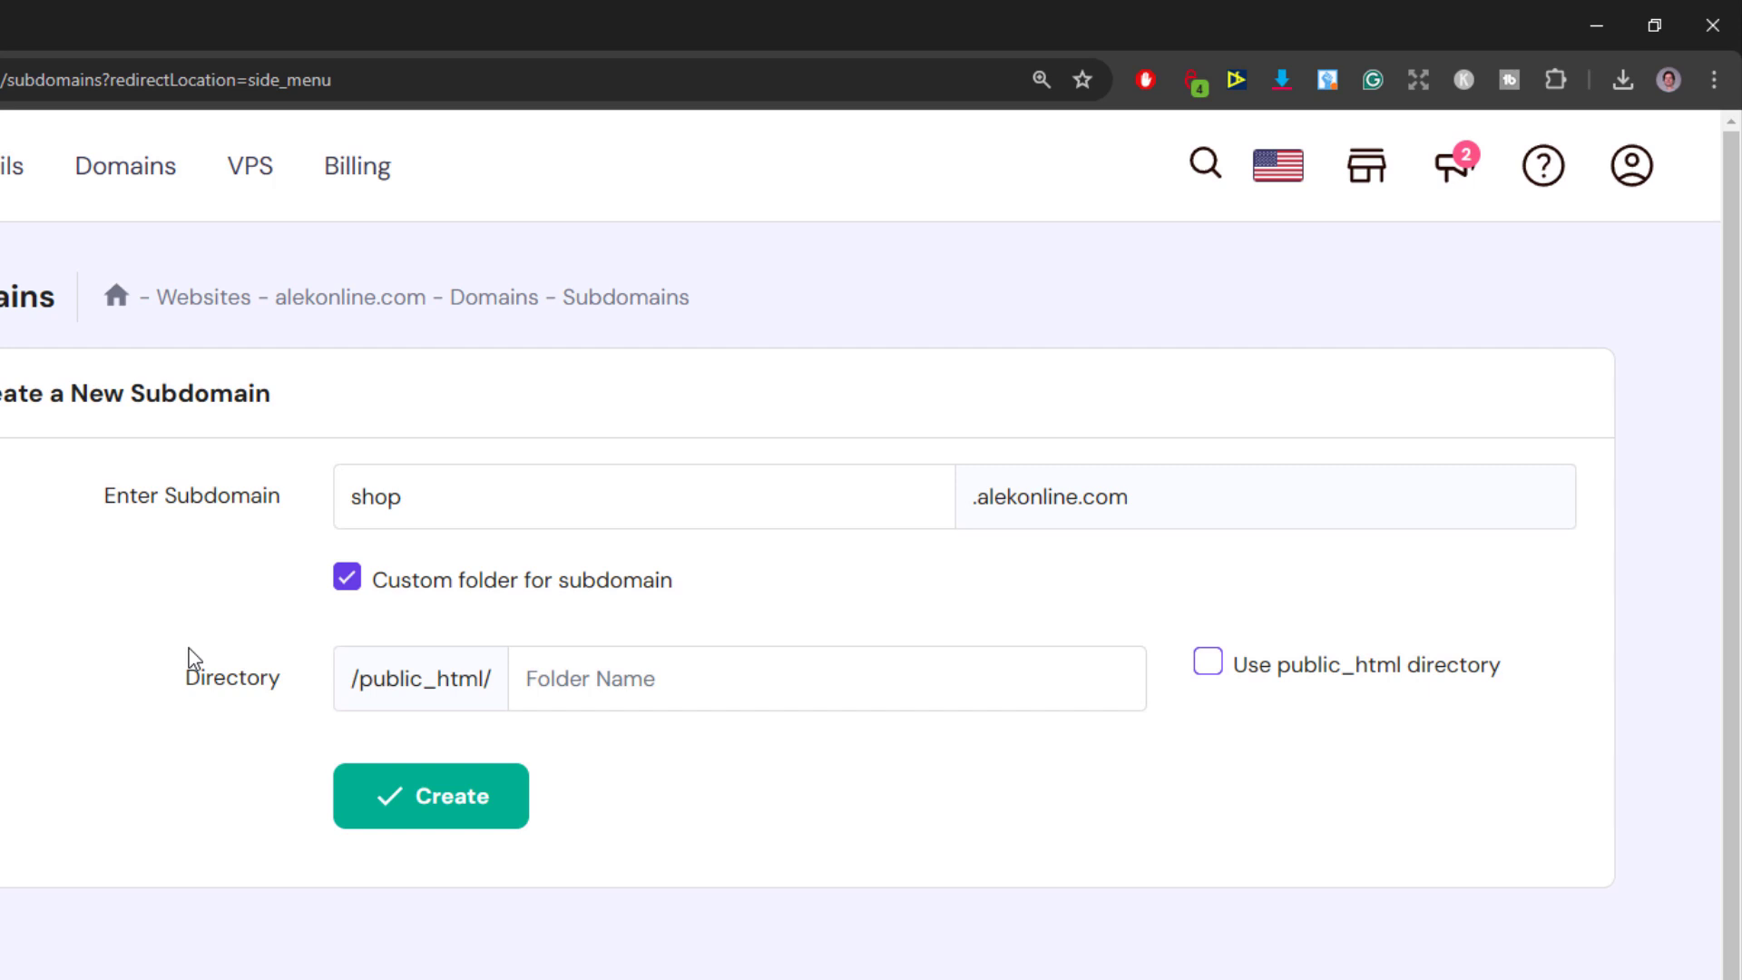
{"action": "left_click", "coordinate": [608, 678]}
{"action": "type", "text": "-shop"}
{"action": "left_click", "coordinate": [447, 796]}
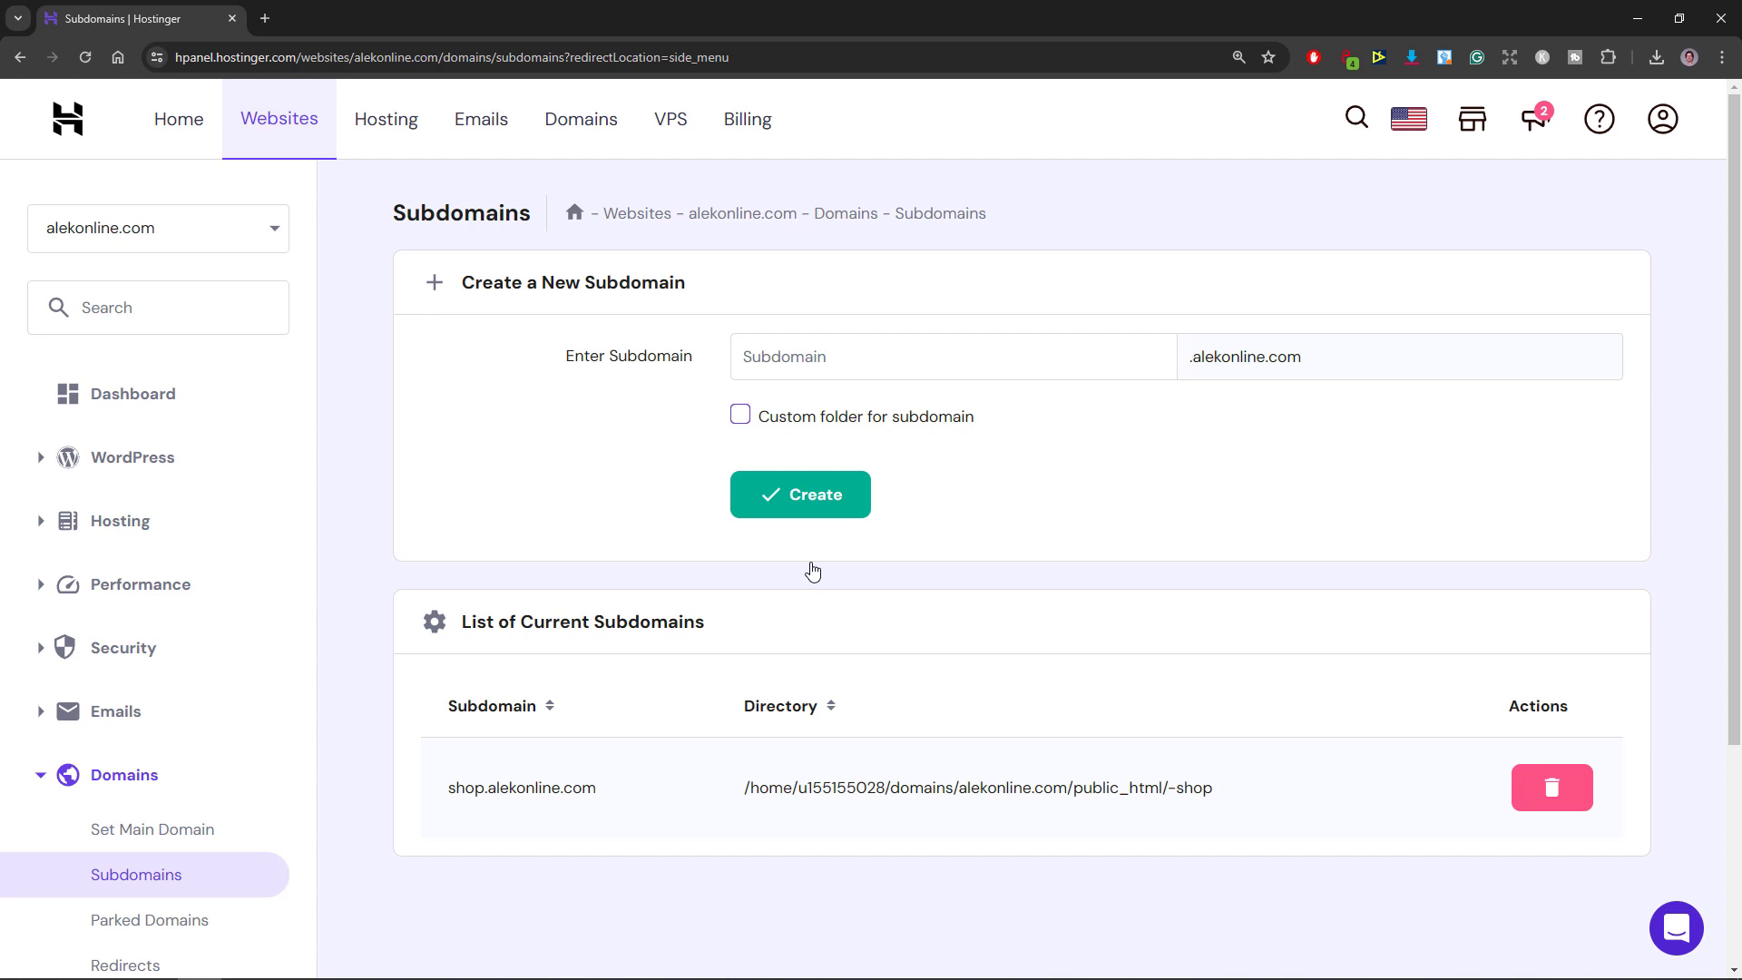
Look through the public_html folder of alekonline.com in the file manager for the new subdomain's folder, closing the file browser when done
{"action": "scroll", "coordinate": [212, 597], "scroll_direction": "down", "scroll_amount": 3}
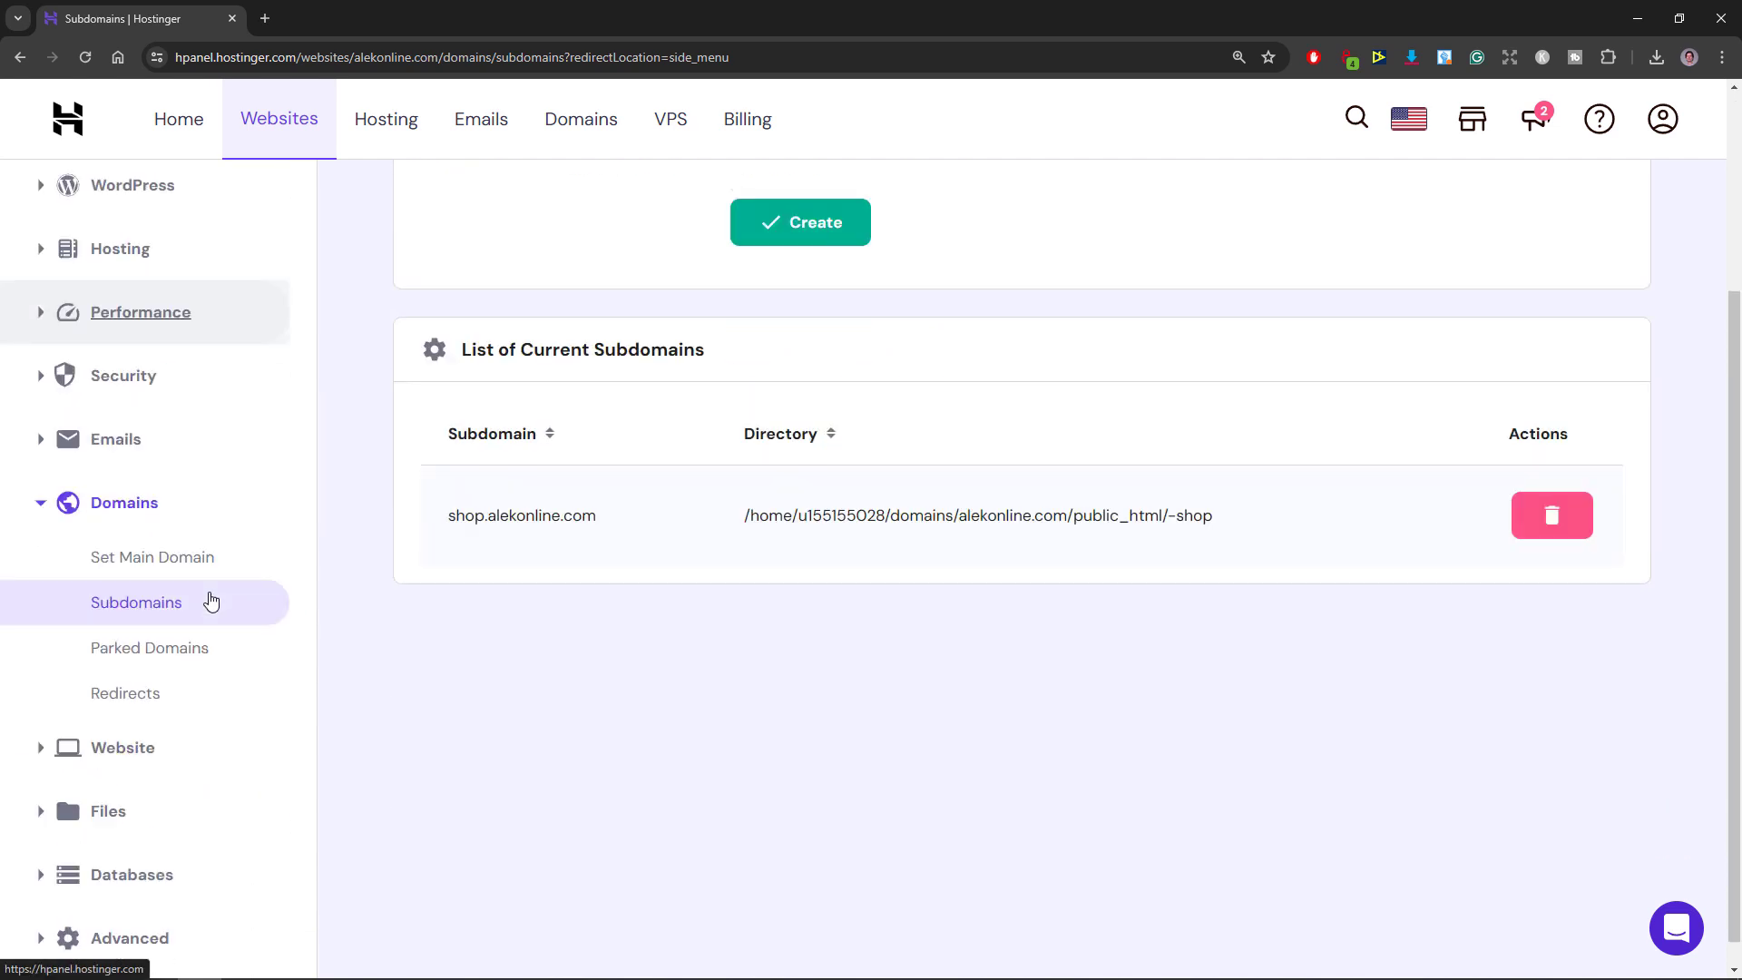
{"action": "left_click", "coordinate": [111, 782]}
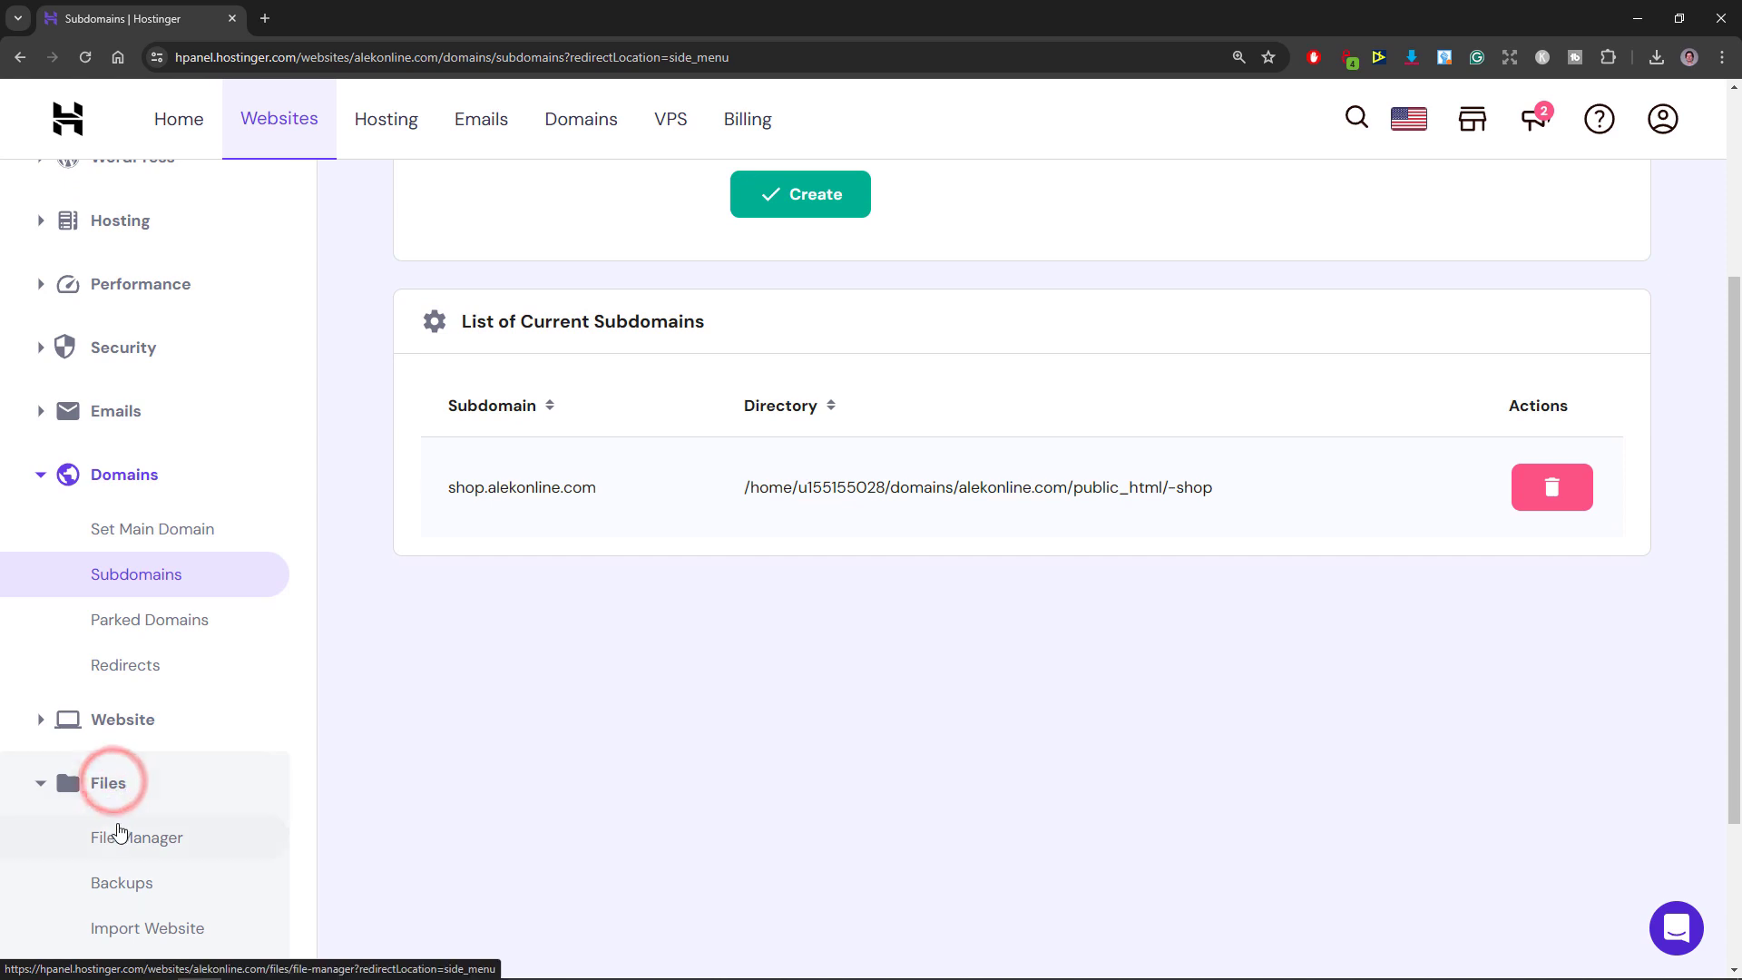
{"action": "left_click", "coordinate": [120, 833]}
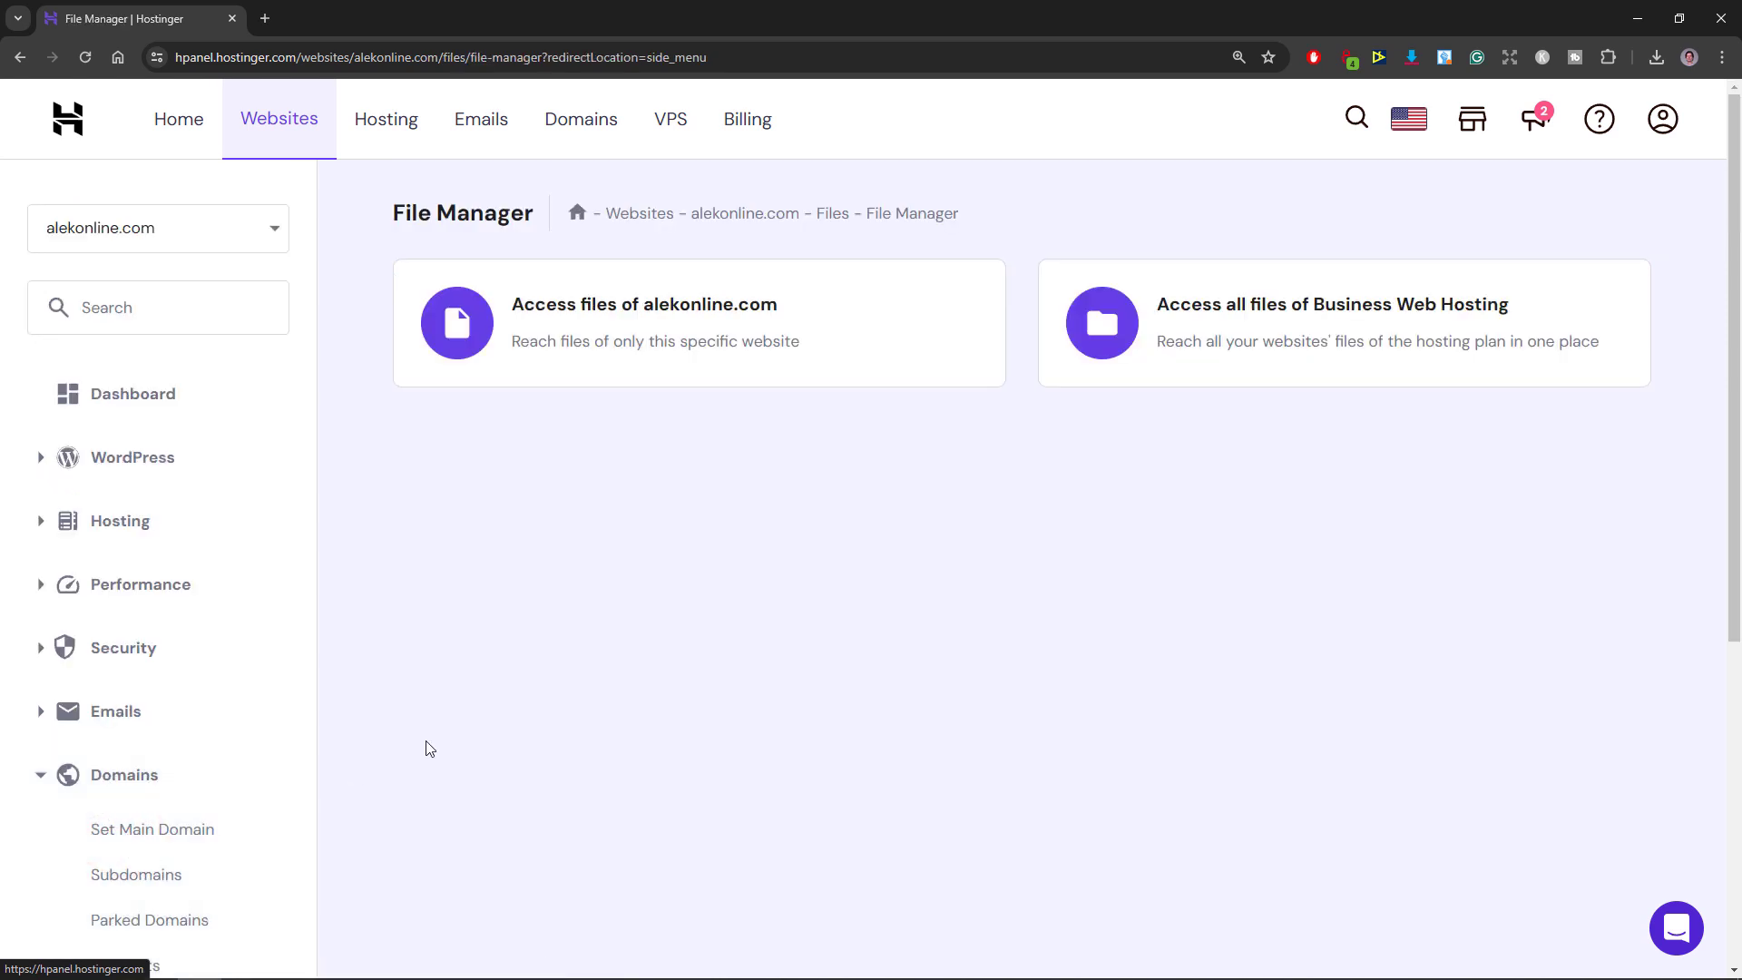
{"action": "left_click", "coordinate": [910, 335]}
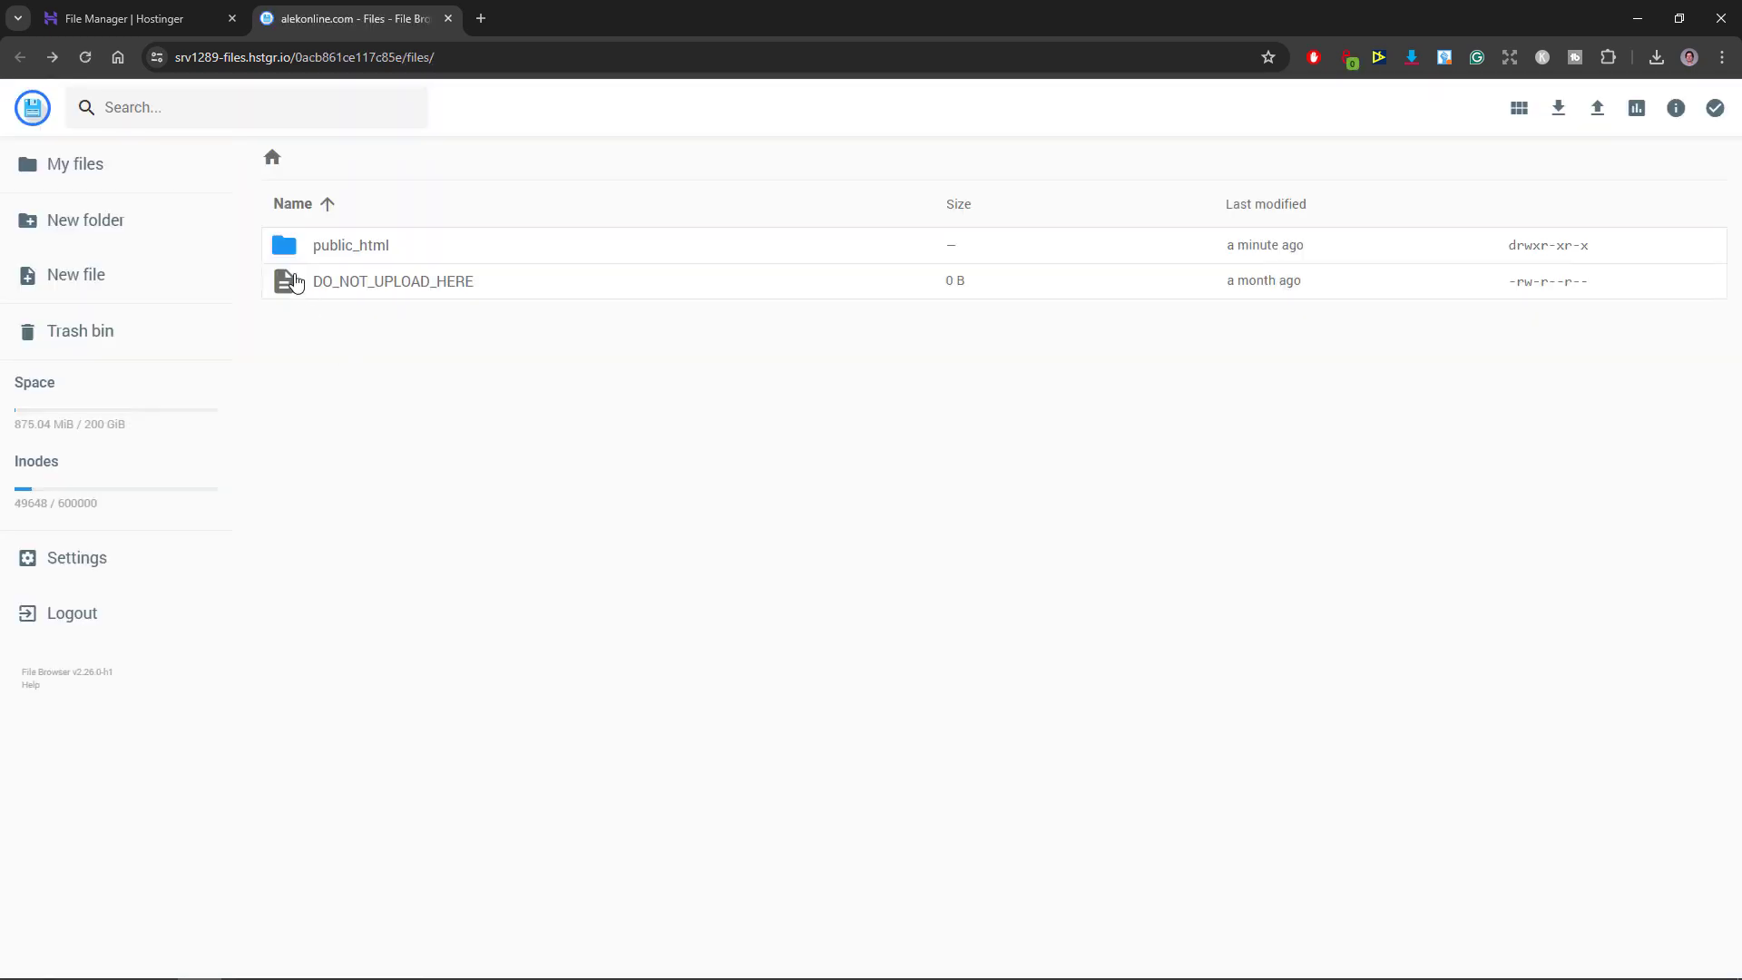
{"action": "double_click", "coordinate": [284, 245]}
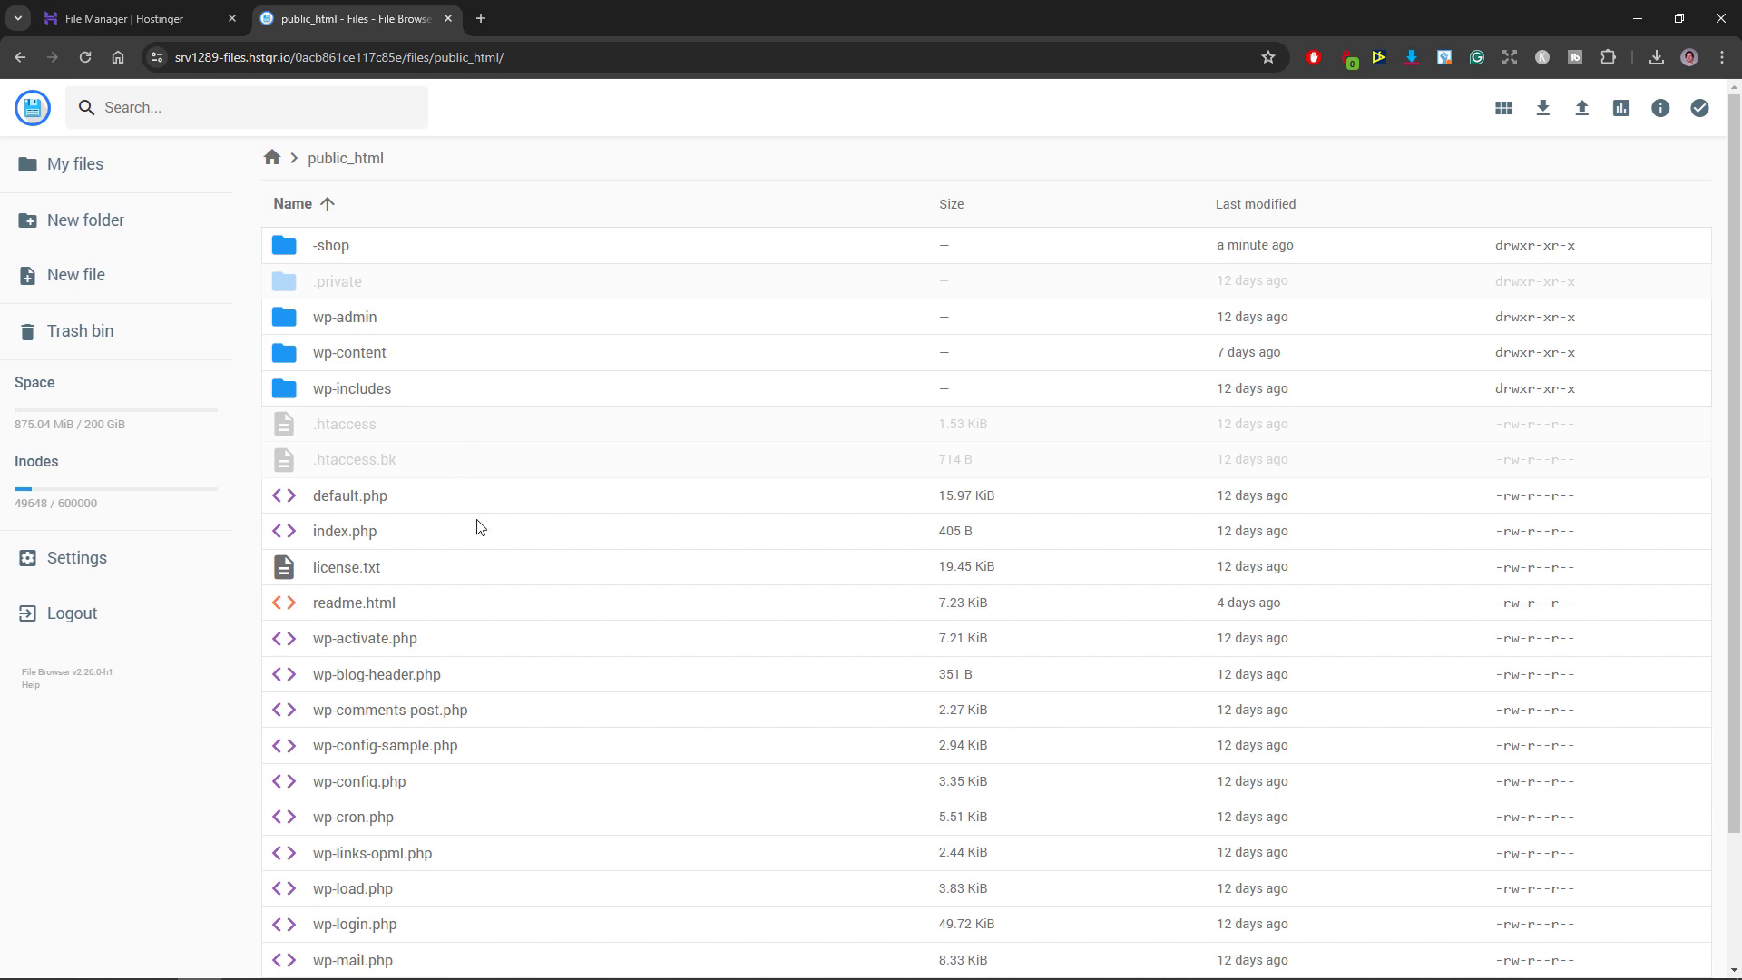
{"action": "scroll", "coordinate": [490, 611], "scroll_direction": "down", "scroll_amount": 2}
{"action": "scroll", "coordinate": [490, 615], "scroll_direction": "up", "scroll_amount": 2}
{"action": "left_click", "coordinate": [448, 19]}
Start a WordPress installation for alekonline.com with the Auto Installer
{"action": "scroll", "coordinate": [280, 584], "scroll_direction": "down", "scroll_amount": 6}
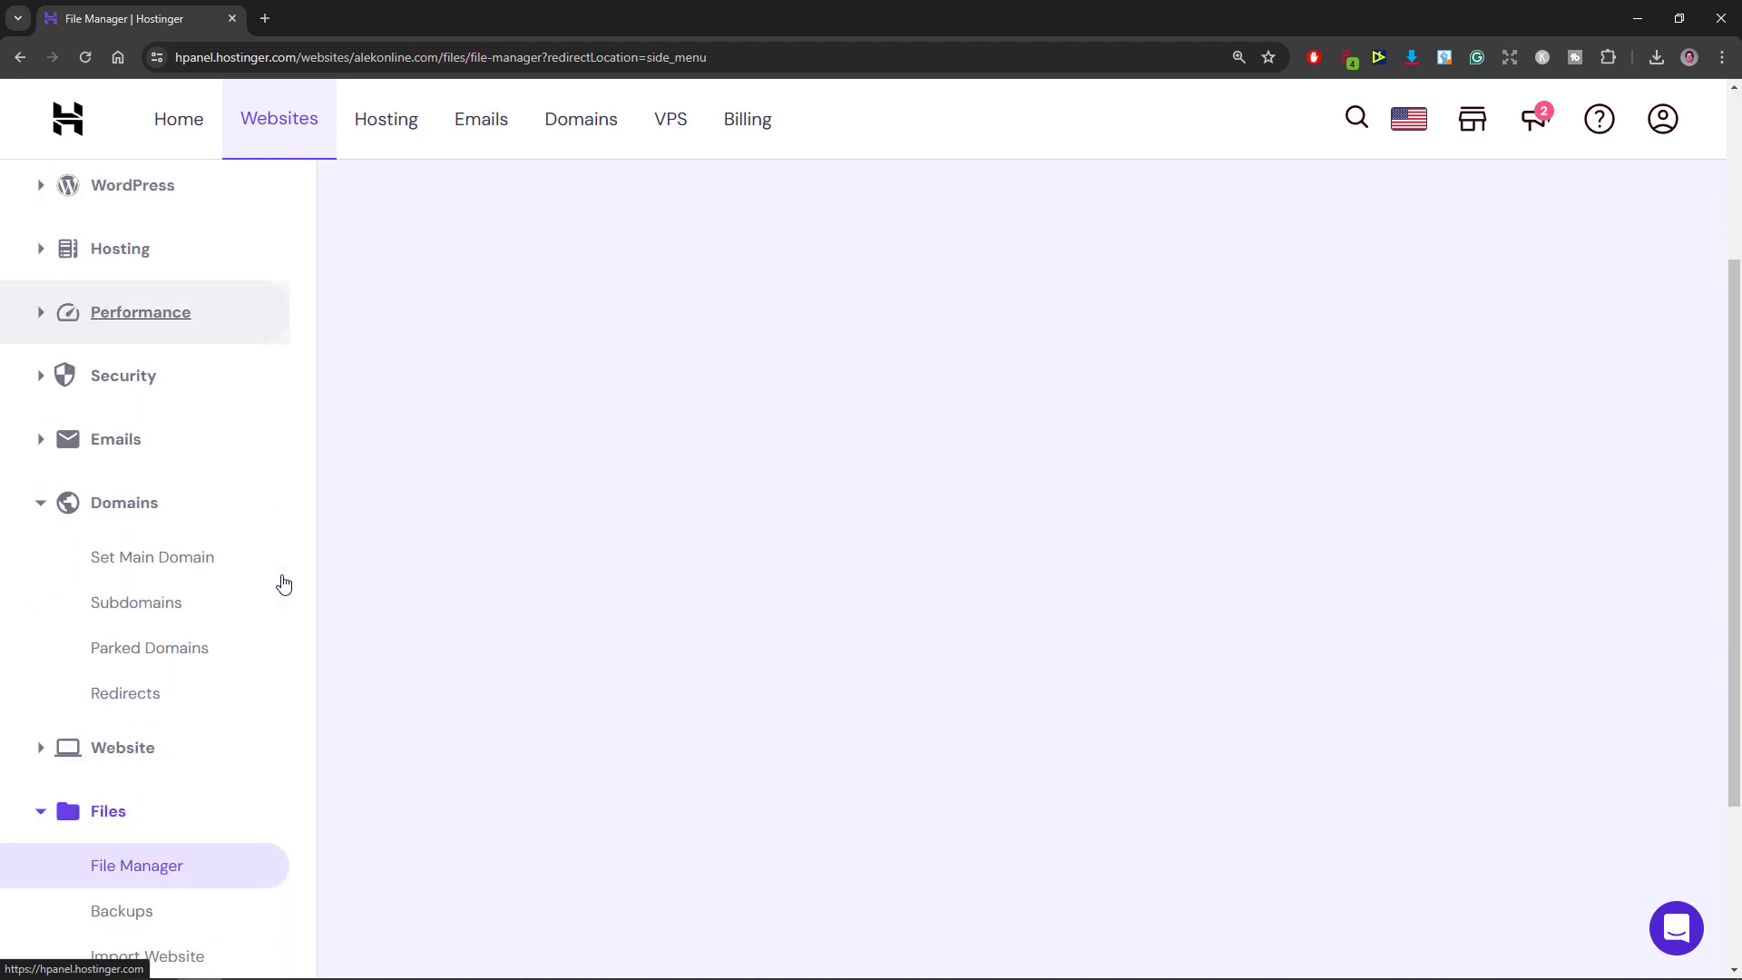
{"action": "left_click", "coordinate": [138, 494]}
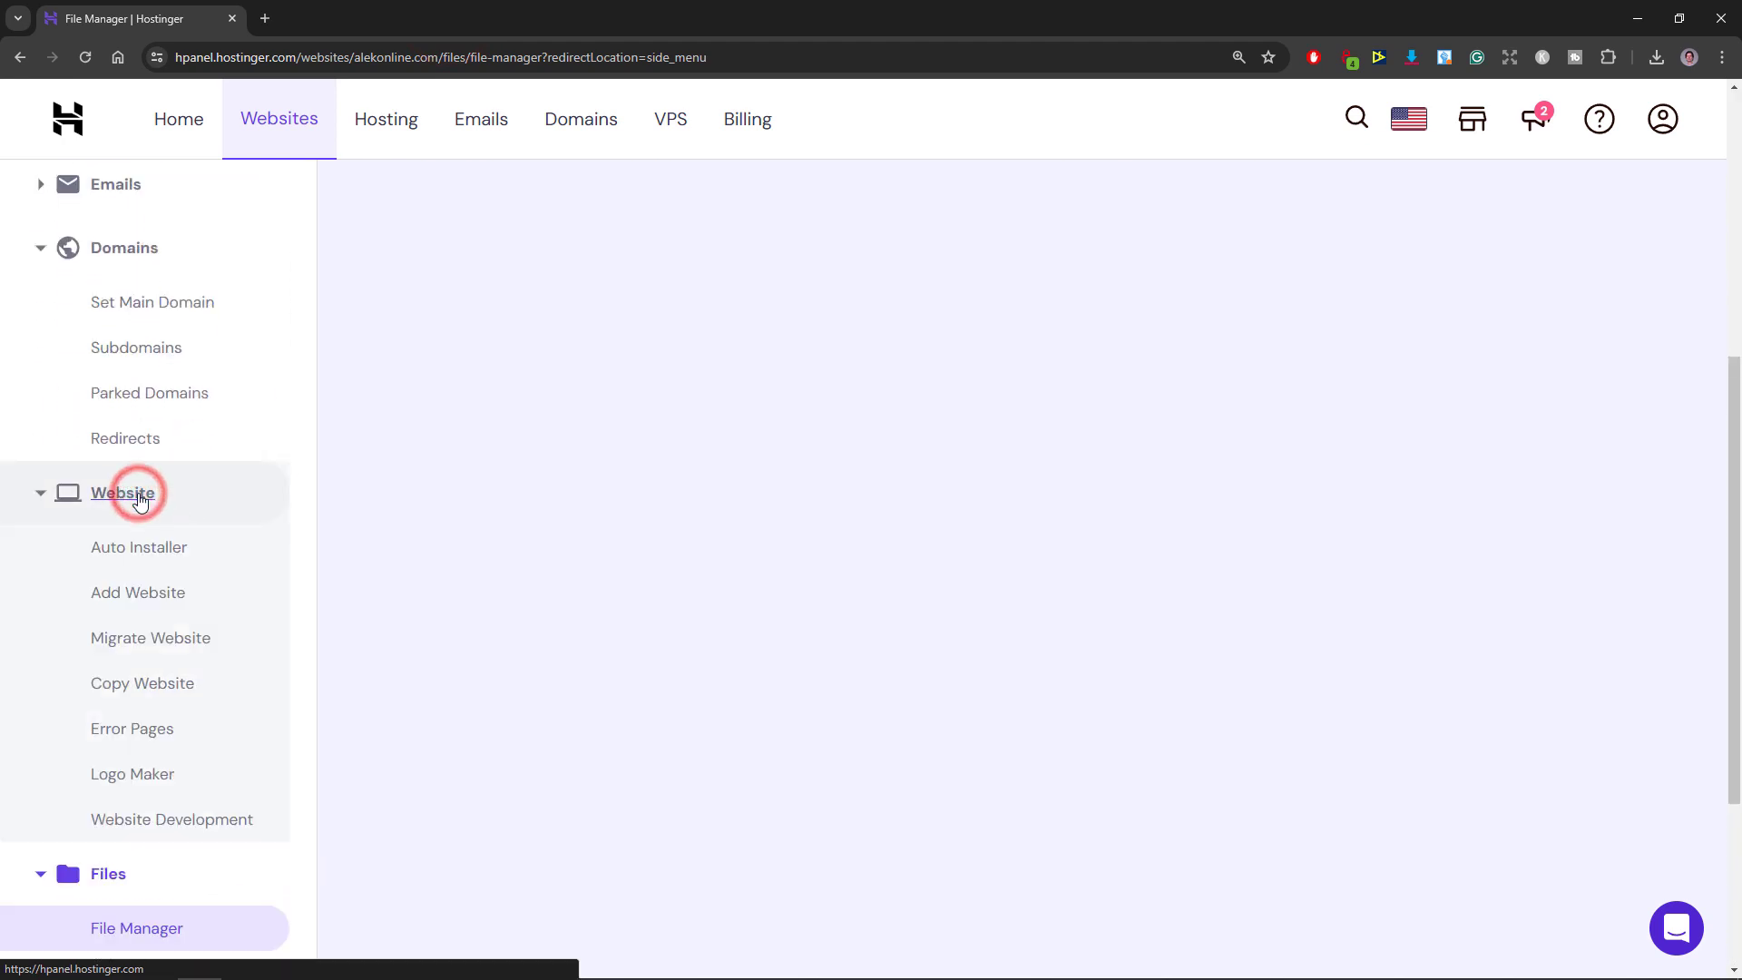
{"action": "left_click", "coordinate": [143, 557]}
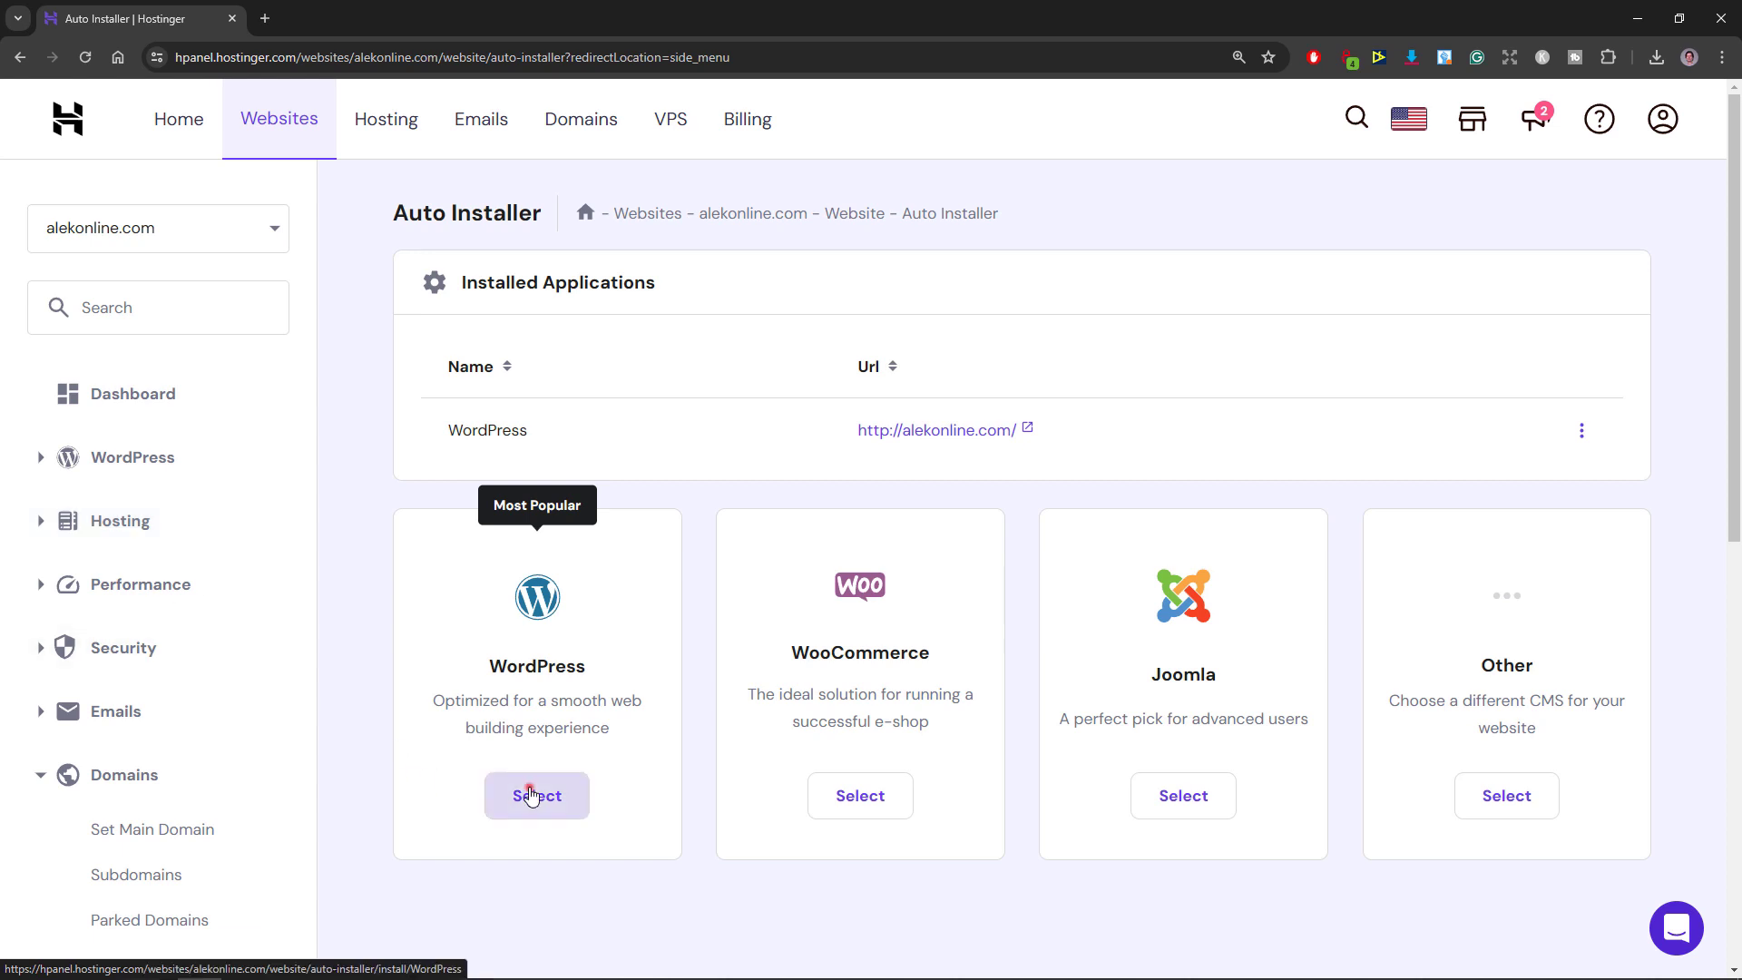
{"action": "left_click", "coordinate": [531, 796]}
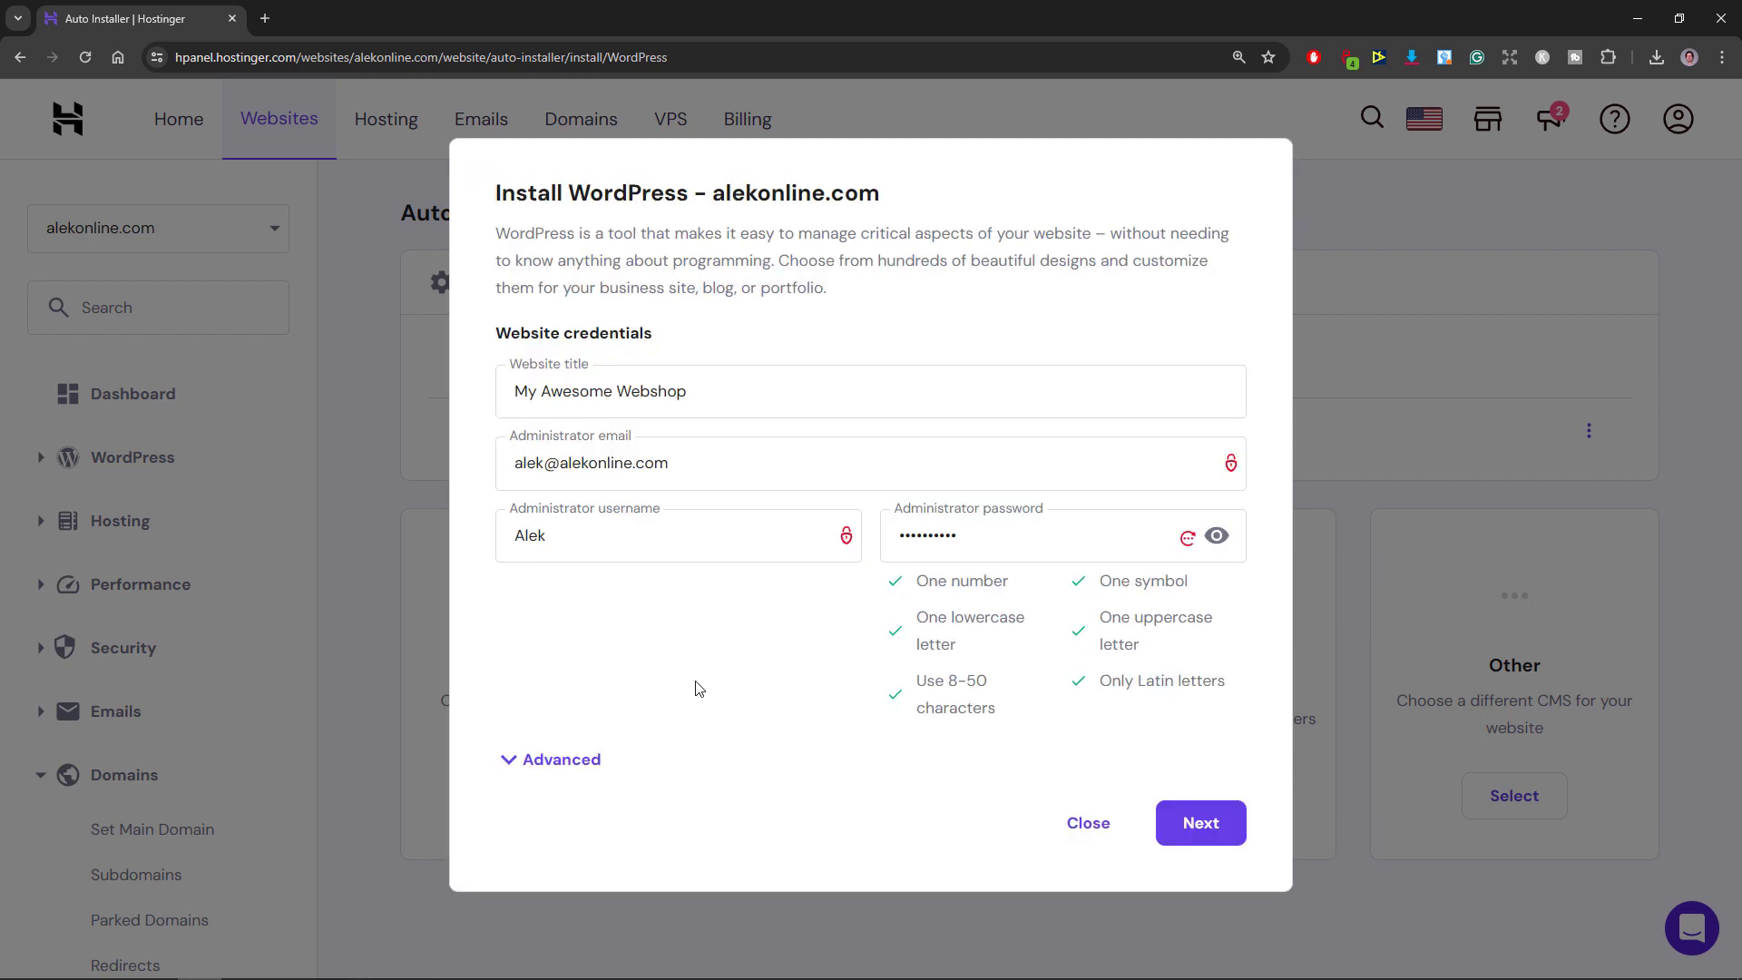
{"action": "left_click", "coordinate": [526, 765]}
{"action": "scroll", "coordinate": [508, 763], "scroll_direction": "down", "scroll_amount": 2}
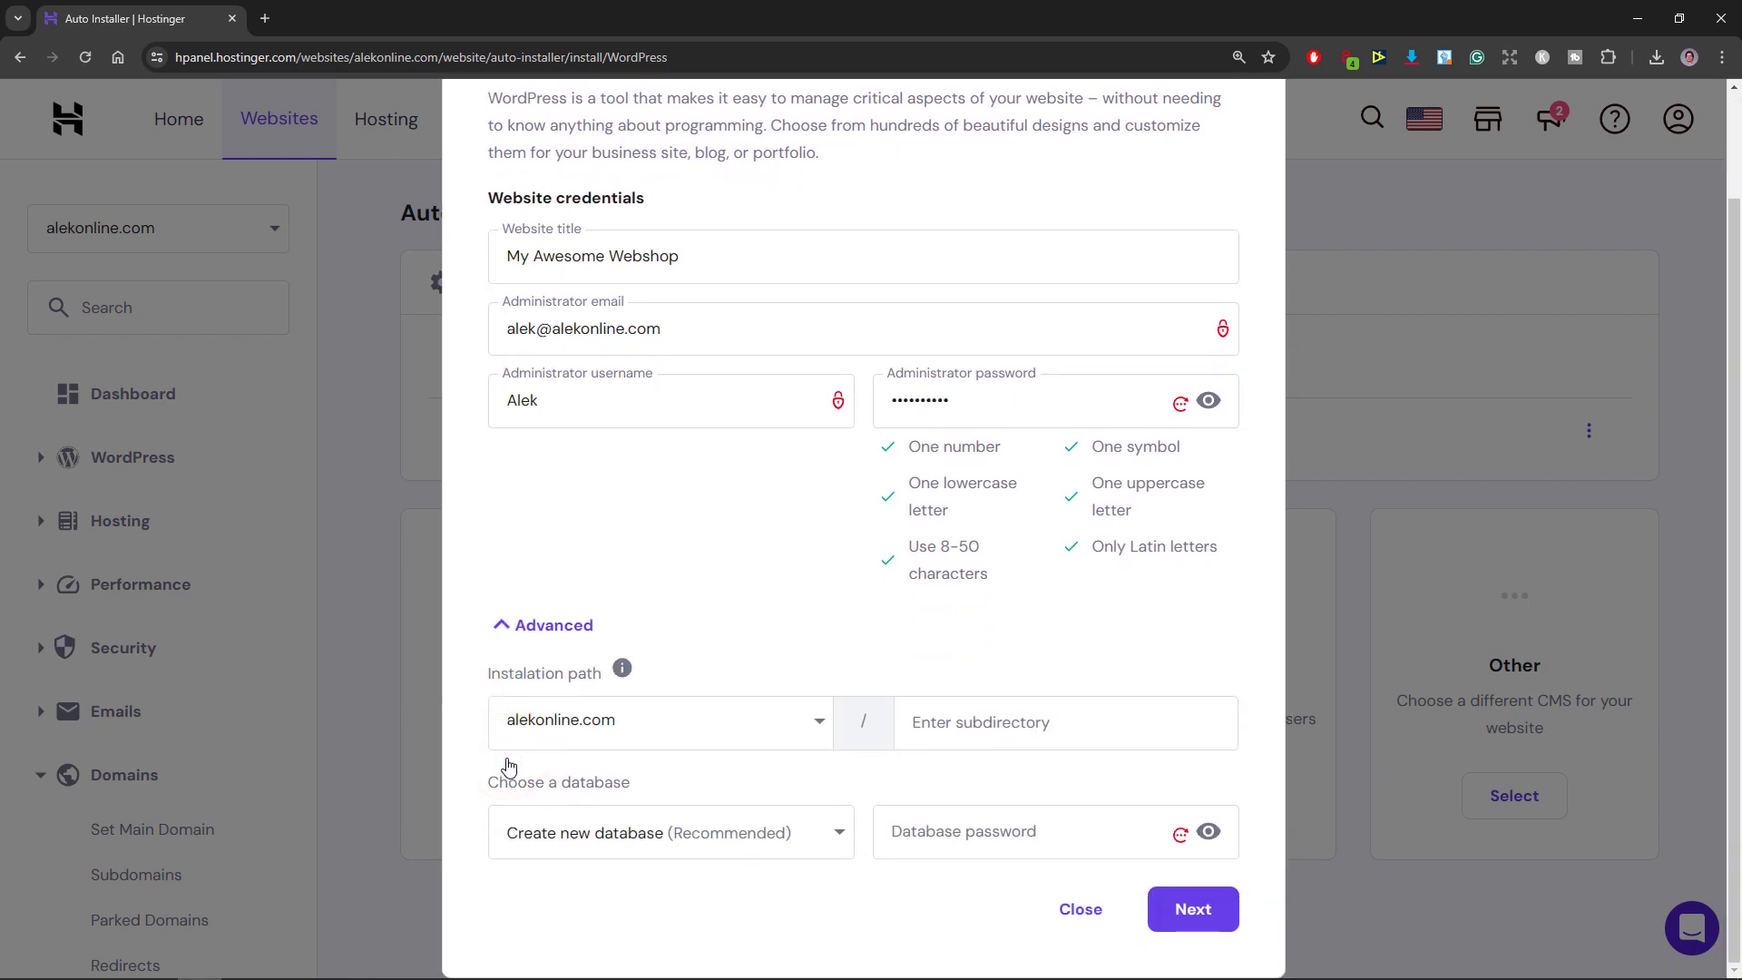
{"action": "left_click", "coordinate": [504, 625]}
{"action": "left_click", "coordinate": [1188, 828]}
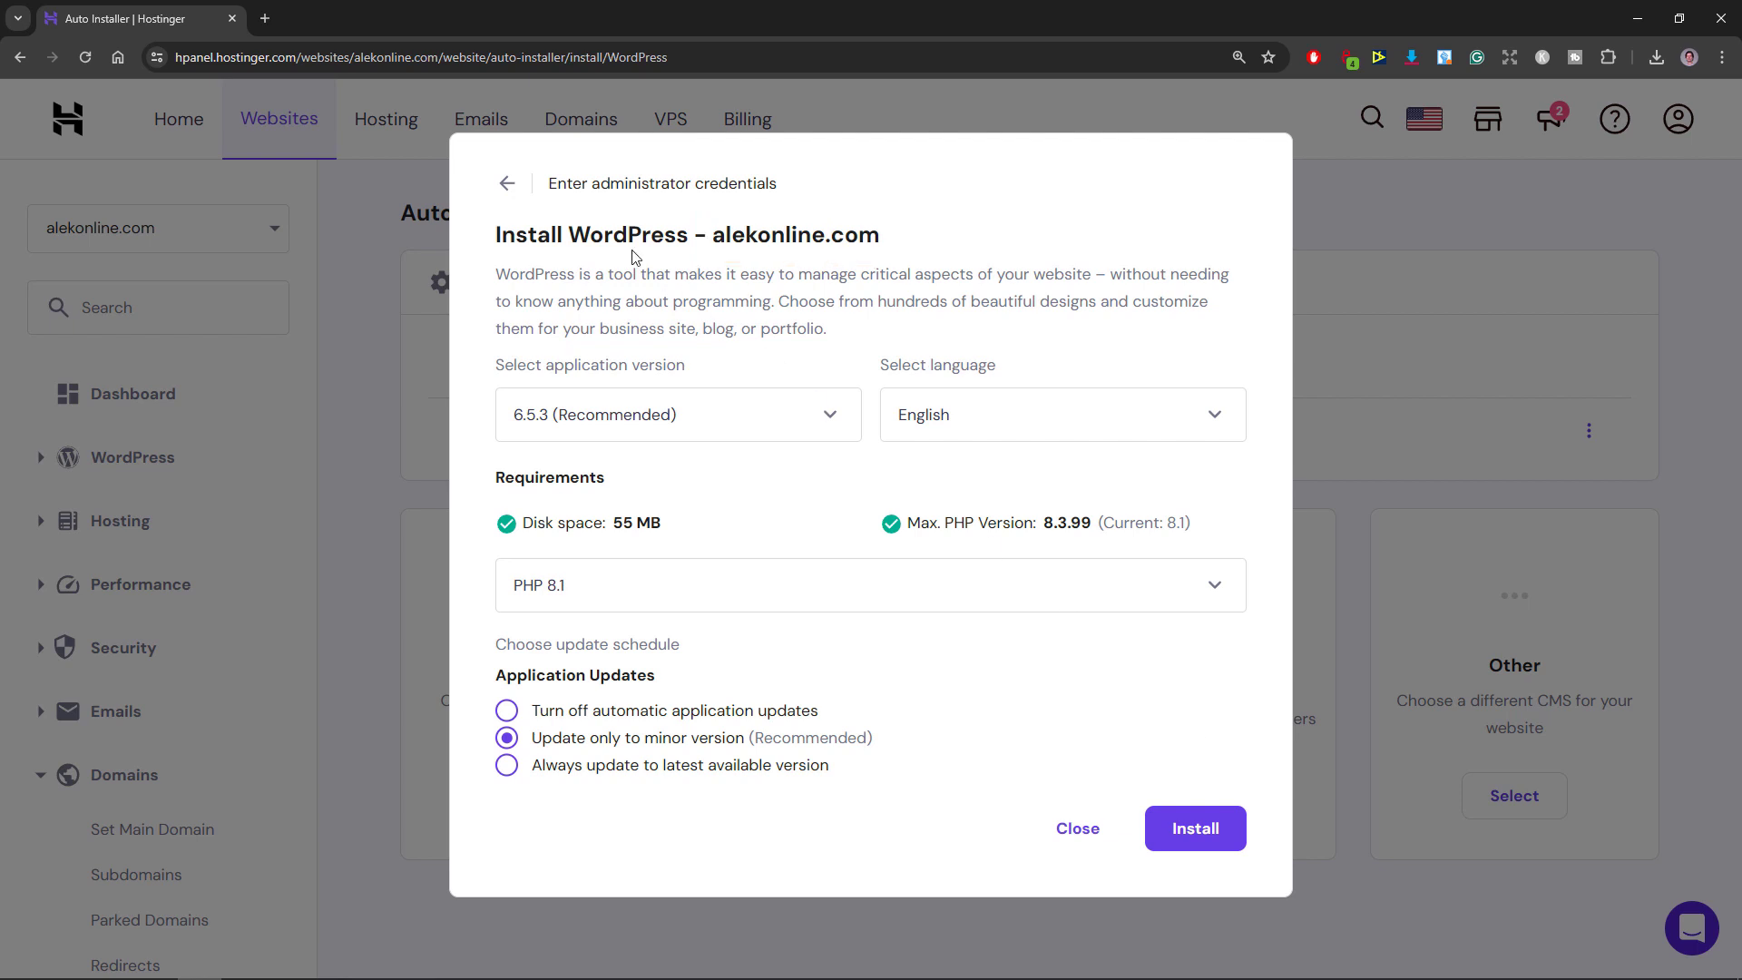
{"action": "left_click", "coordinate": [507, 183]}
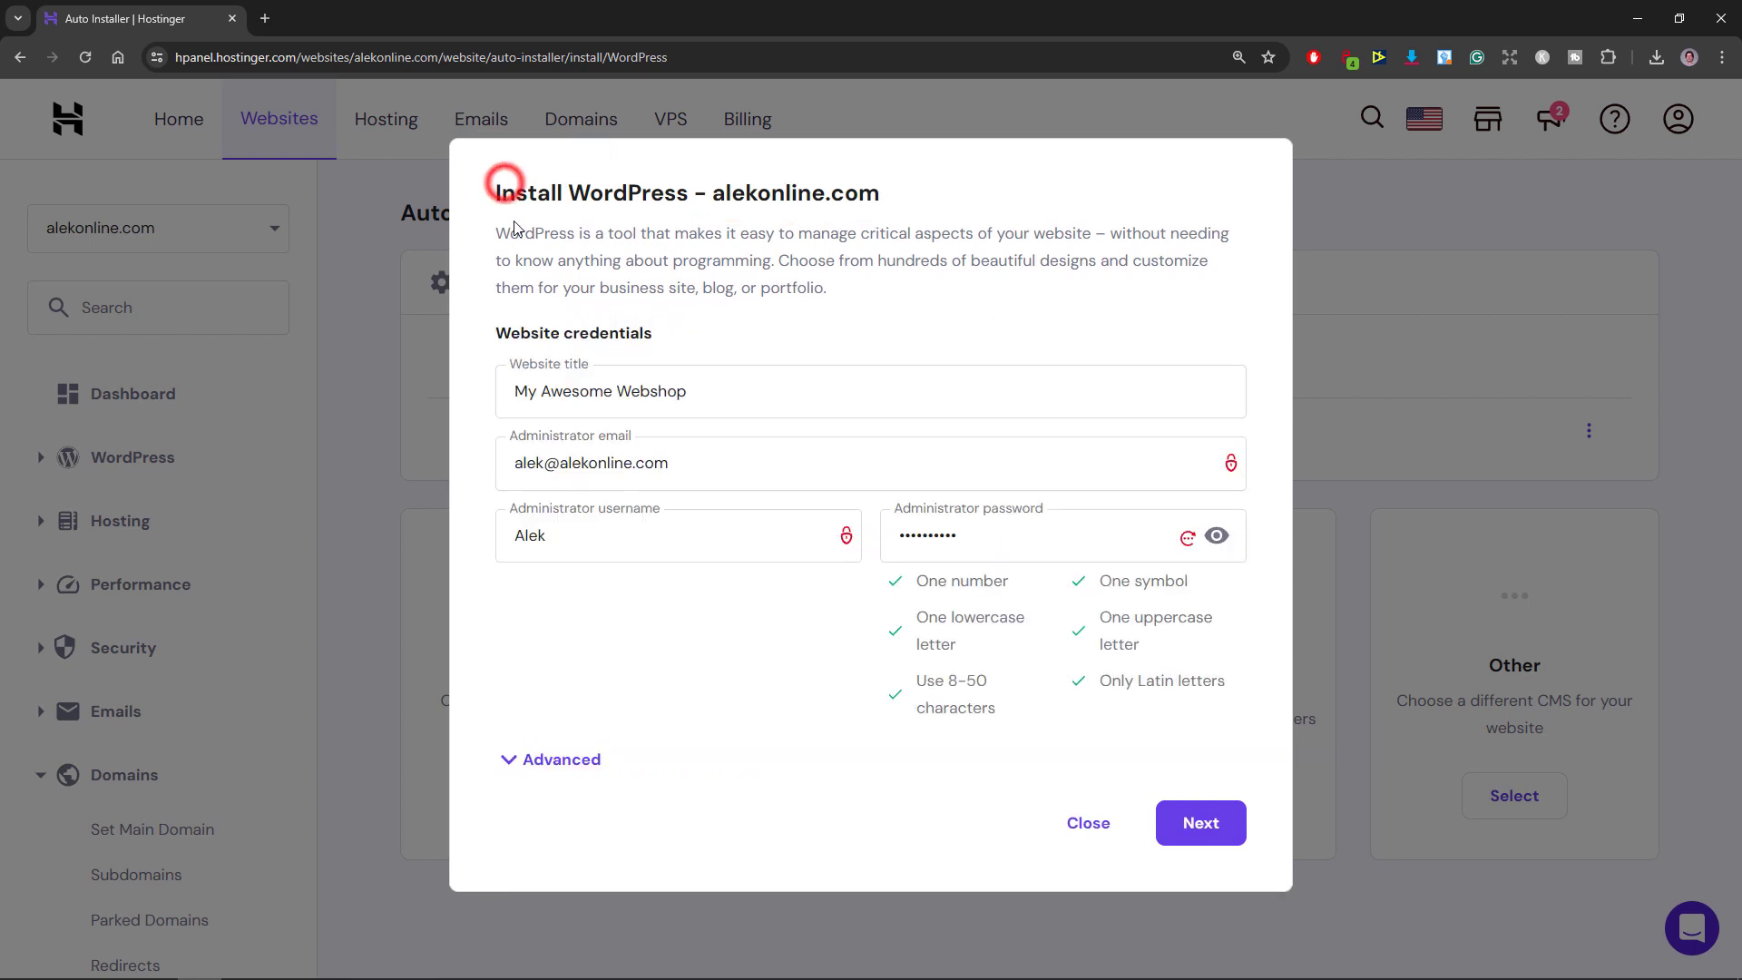
Set the WordPress installation path to shop.alekonline.com and install it with the preselected database, version, language and update options
{"action": "left_click", "coordinate": [510, 760]}
{"action": "scroll", "coordinate": [514, 763], "scroll_direction": "down", "scroll_amount": 2}
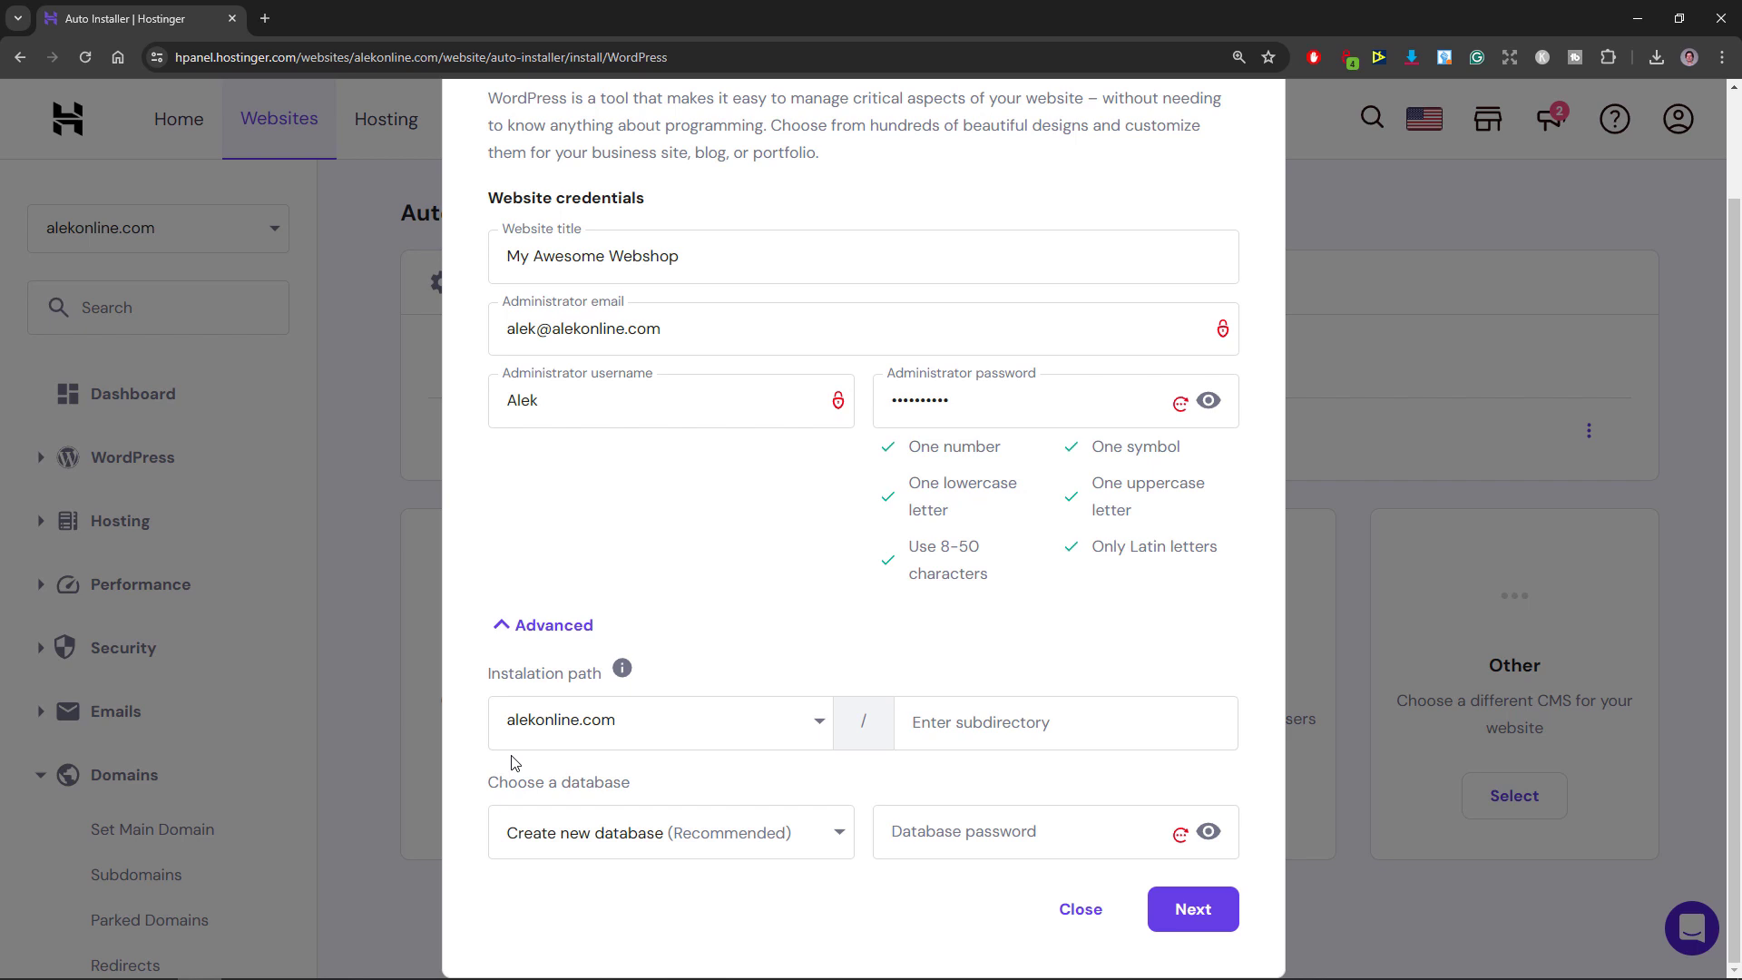
{"action": "left_click", "coordinate": [791, 724]}
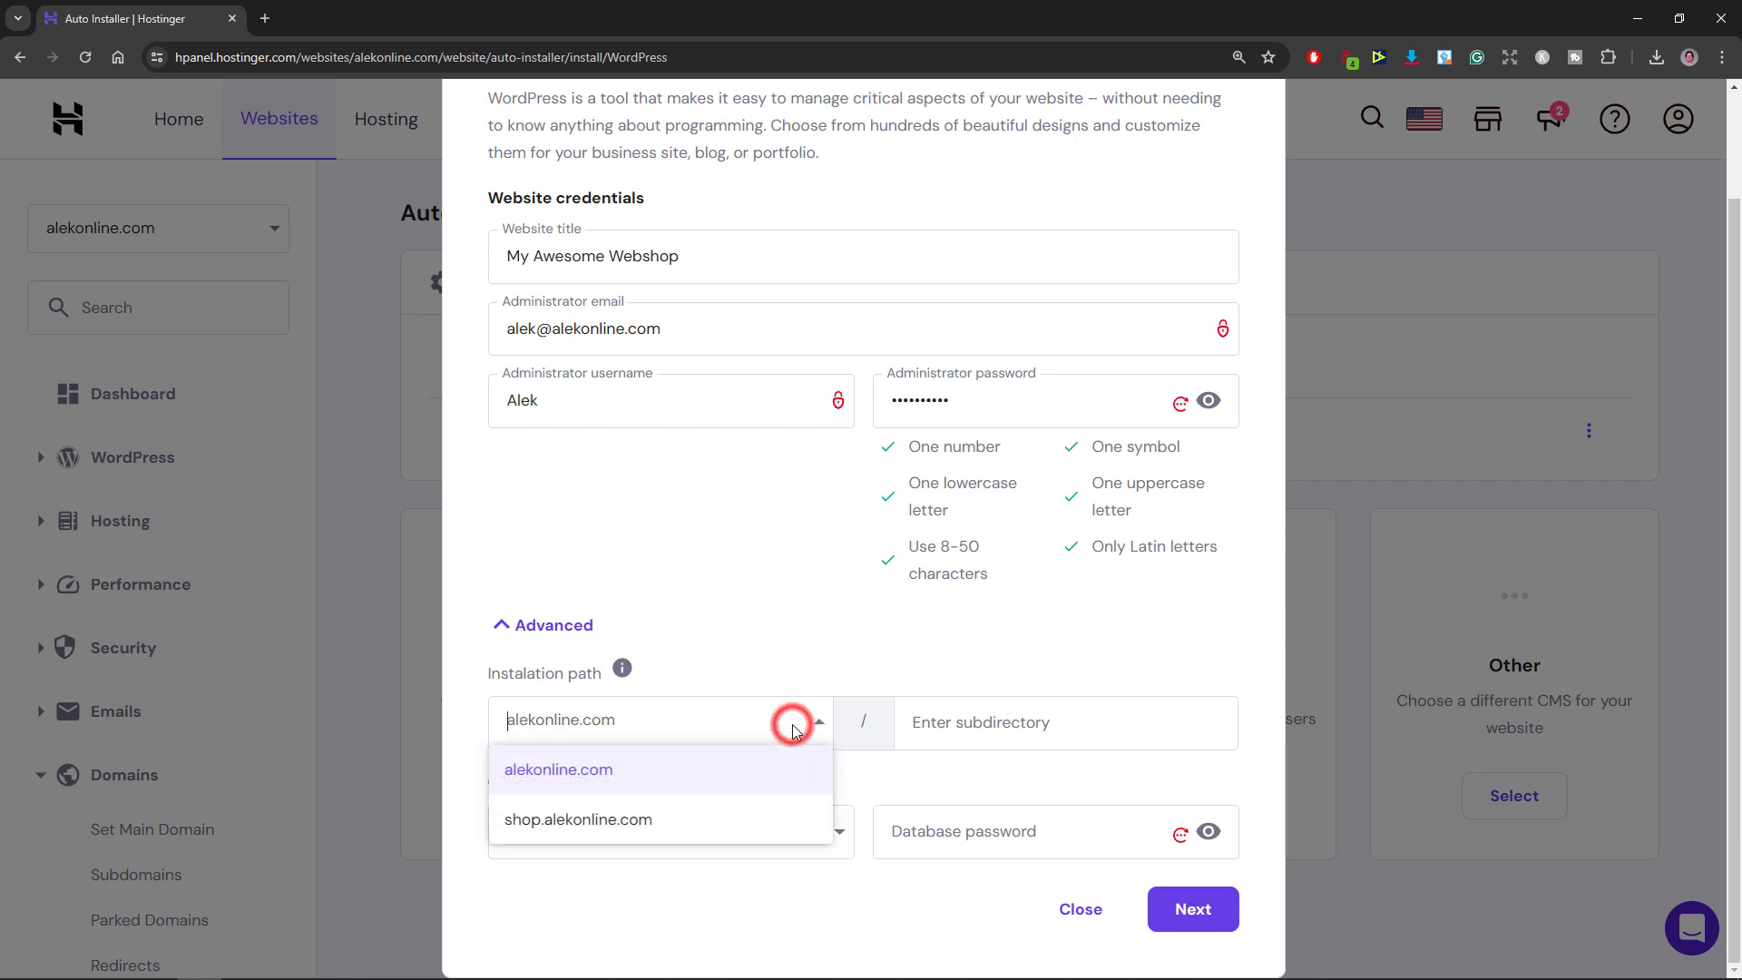
{"action": "left_click", "coordinate": [776, 832]}
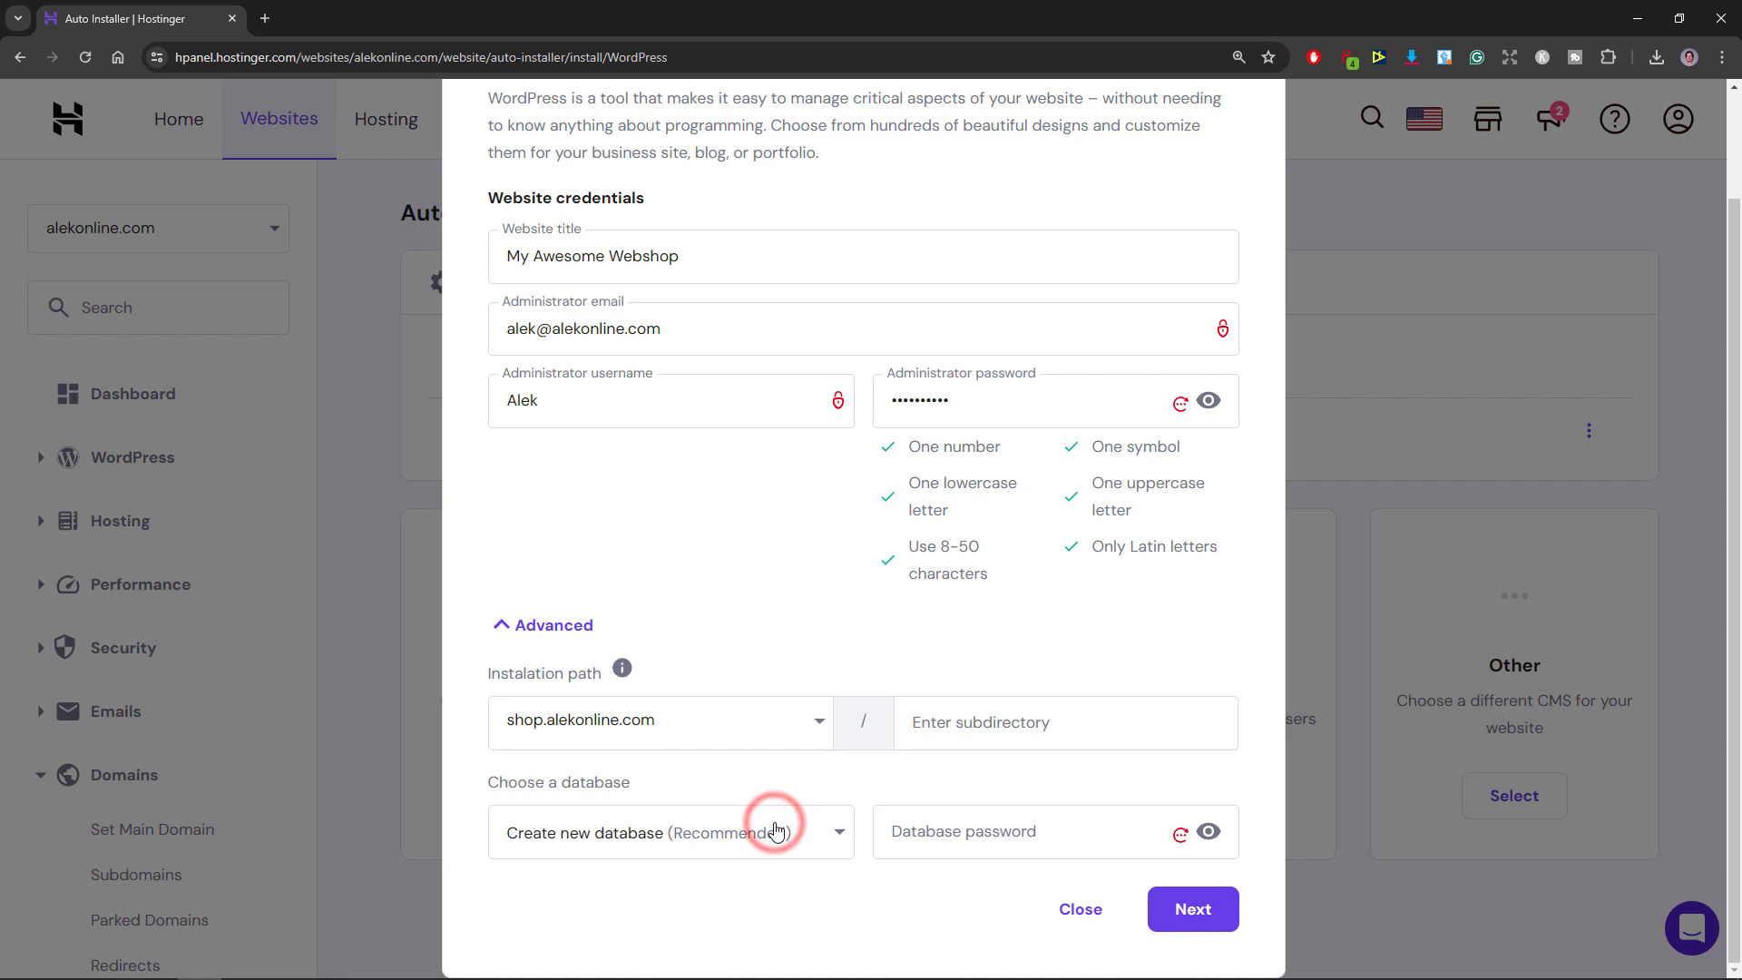
{"action": "left_click", "coordinate": [1196, 917]}
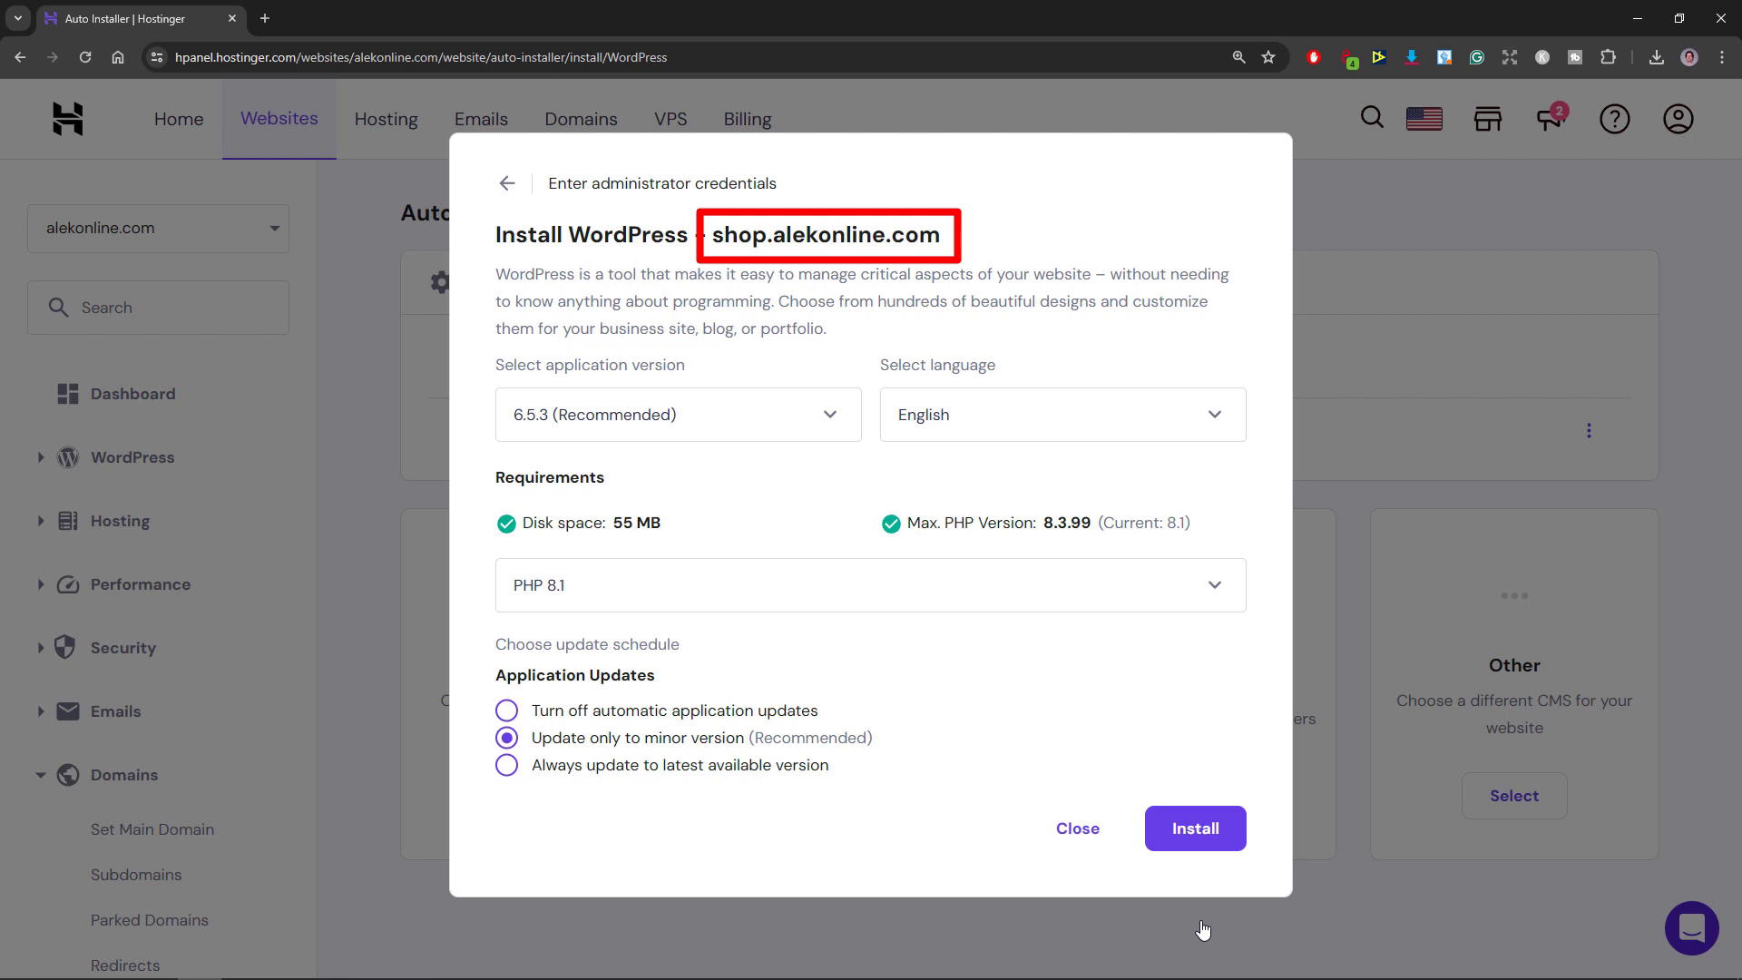
{"action": "left_click", "coordinate": [1196, 828]}
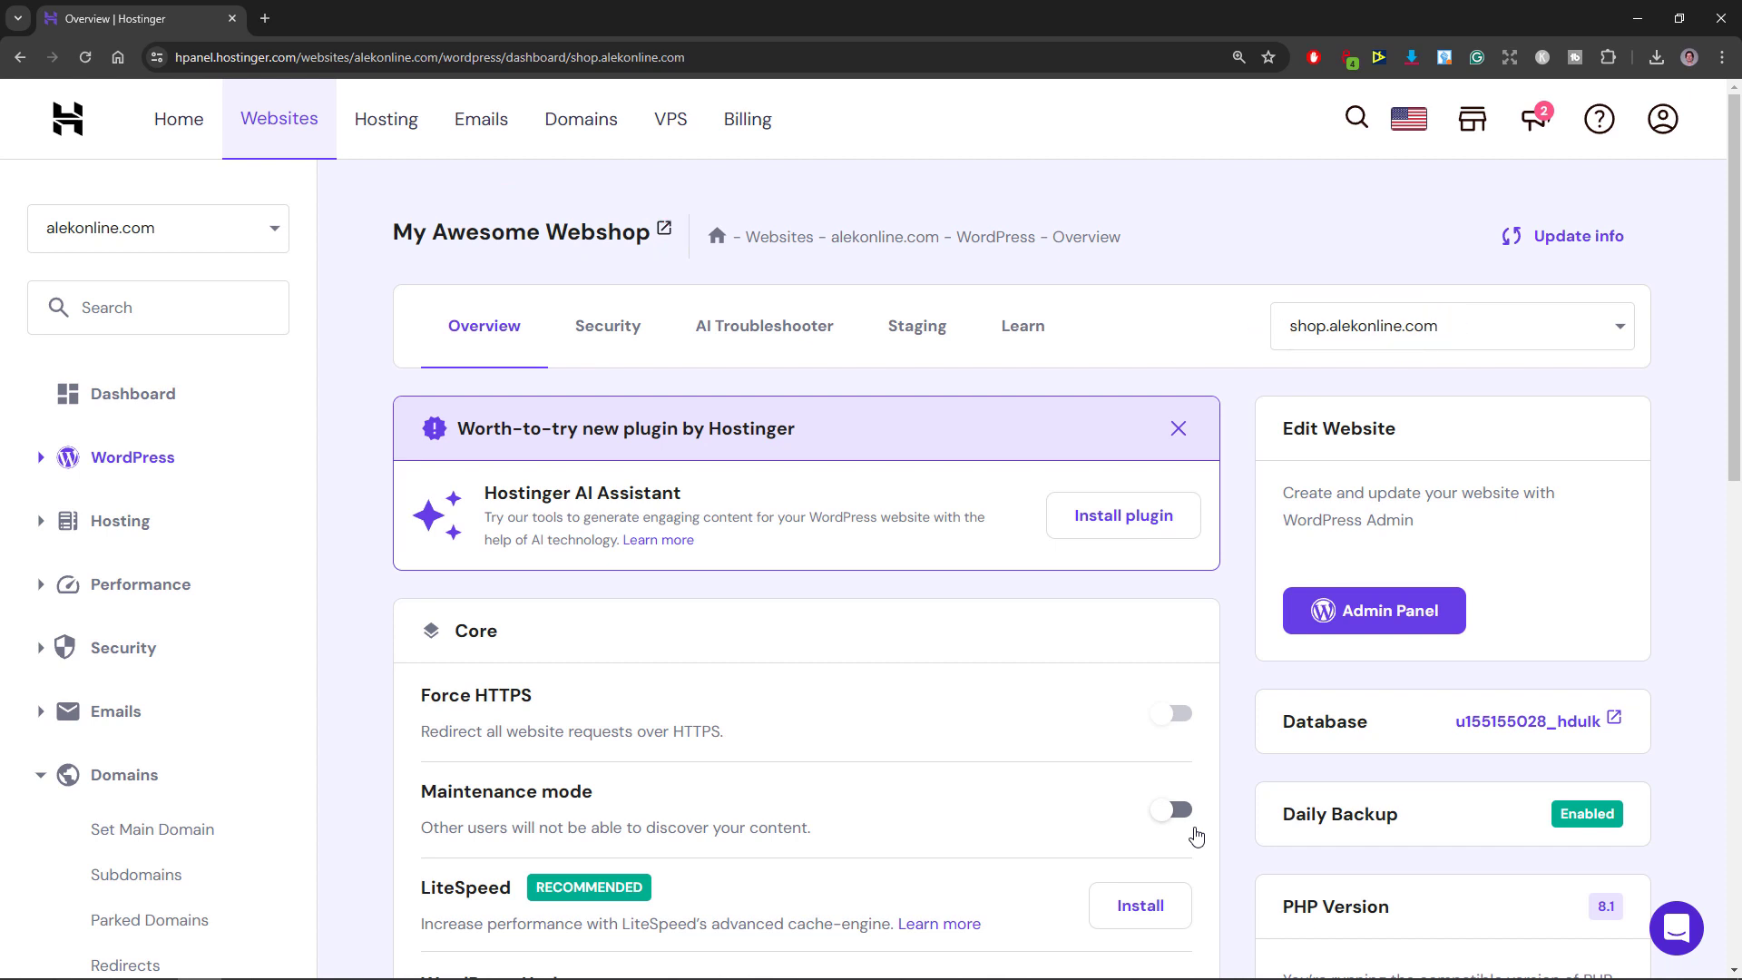
Open the new shop site's WordPress admin, view its front page, and return to the hosting panel
{"action": "left_click", "coordinate": [1389, 616]}
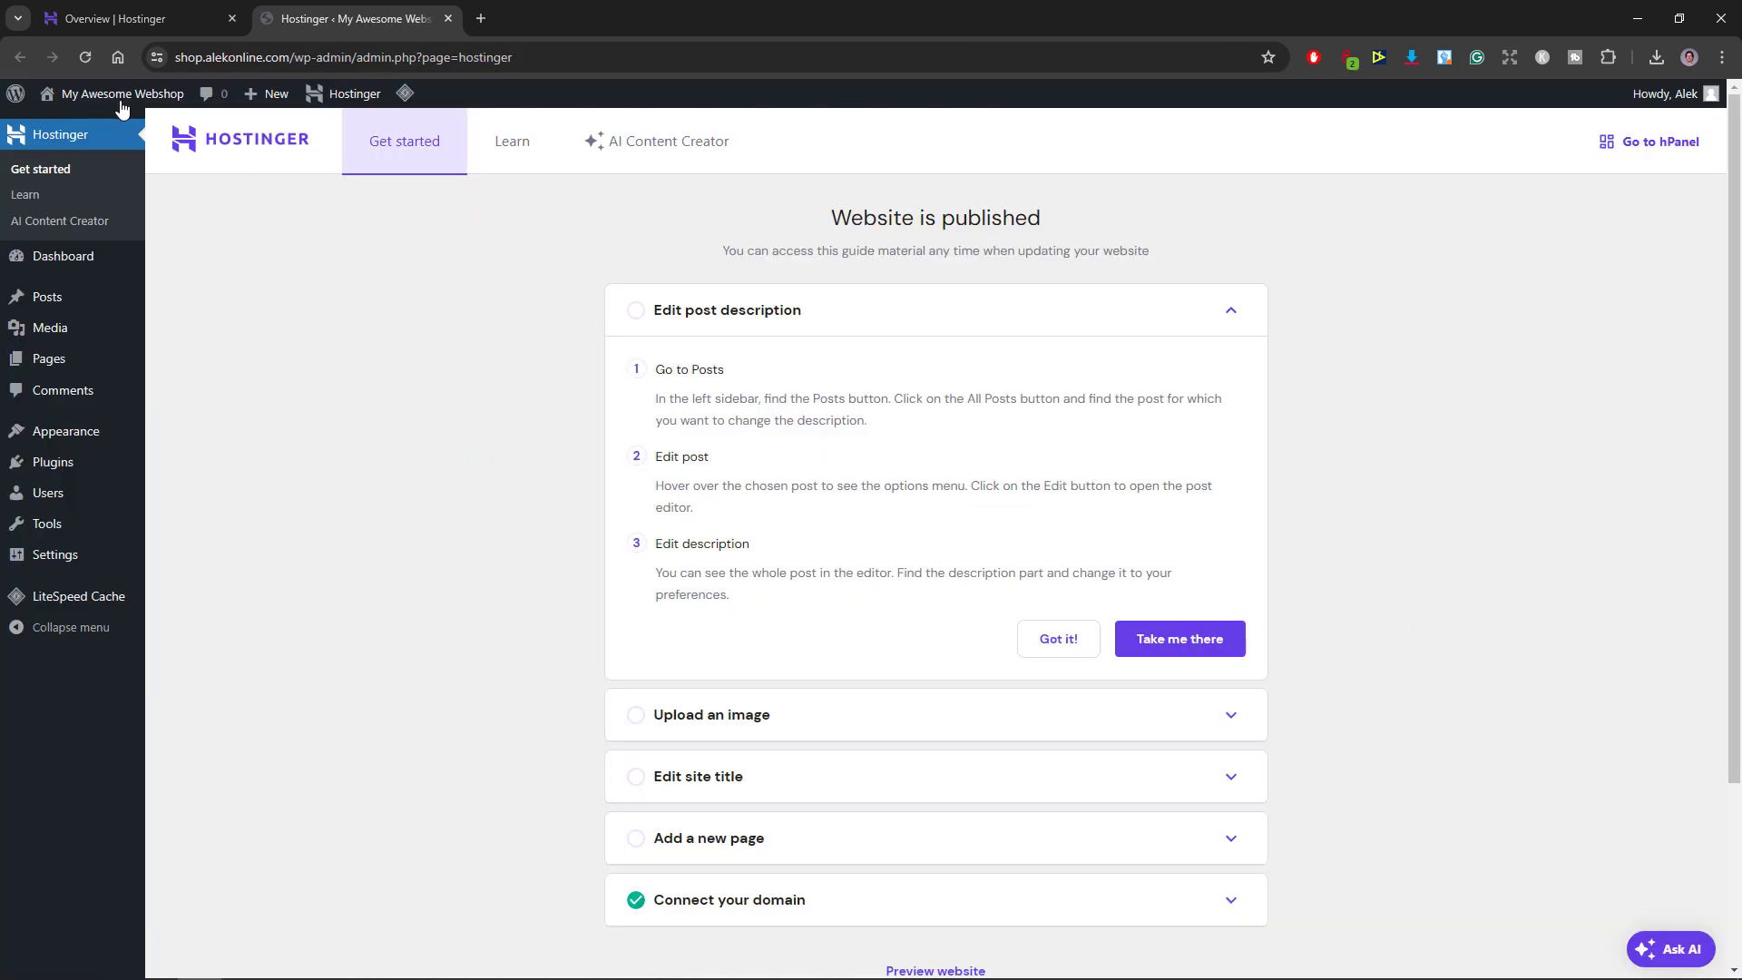
{"action": "left_click", "coordinate": [119, 98]}
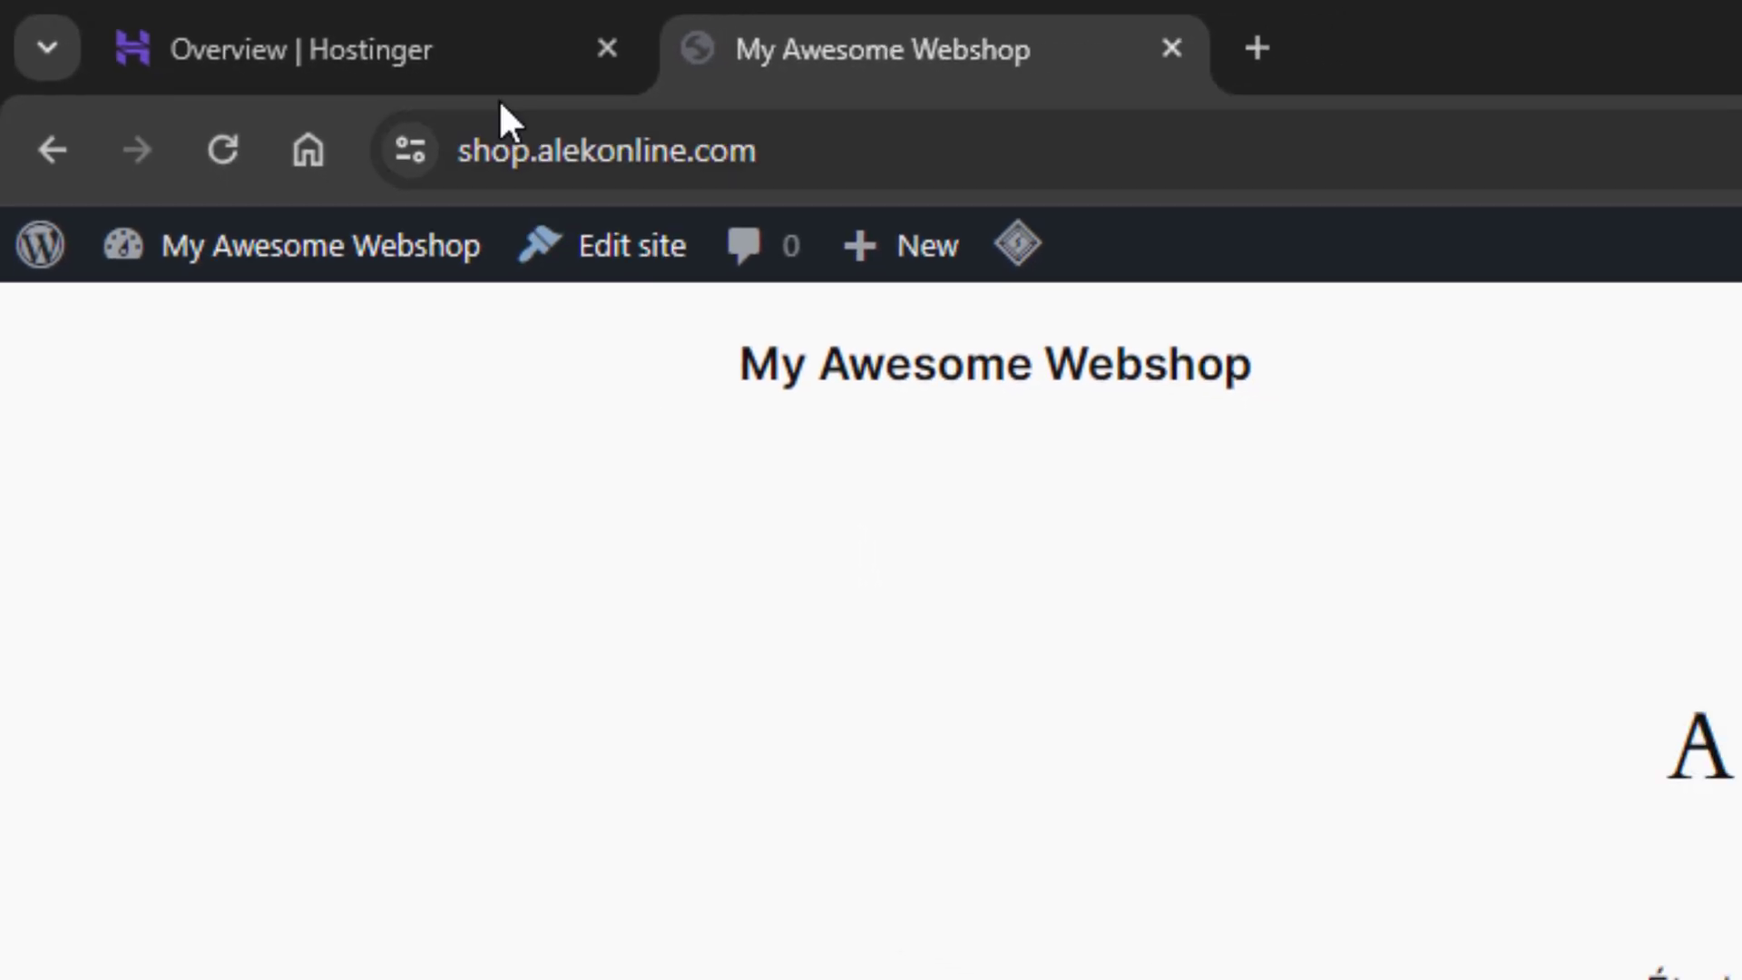
{"action": "left_click", "coordinate": [551, 55]}
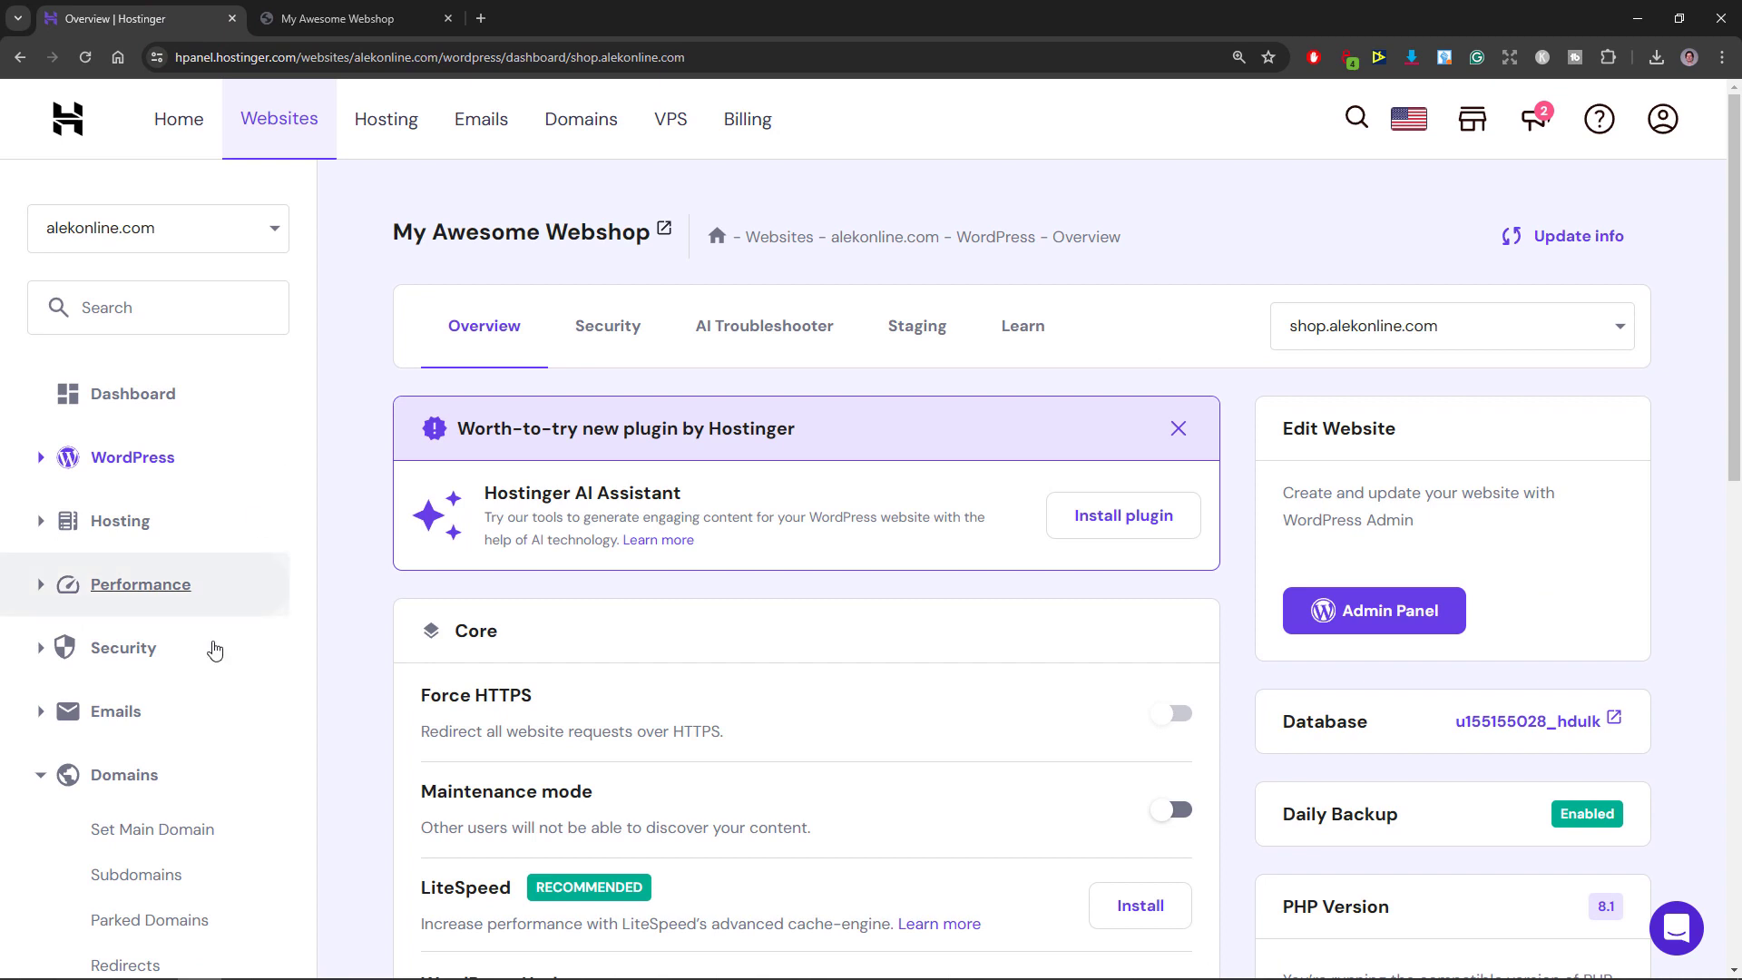
Delete the shop.alekonline.com WordPress application in the Auto Installer, including its installation files and database
{"action": "scroll", "coordinate": [249, 770], "scroll_direction": "down", "scroll_amount": 5}
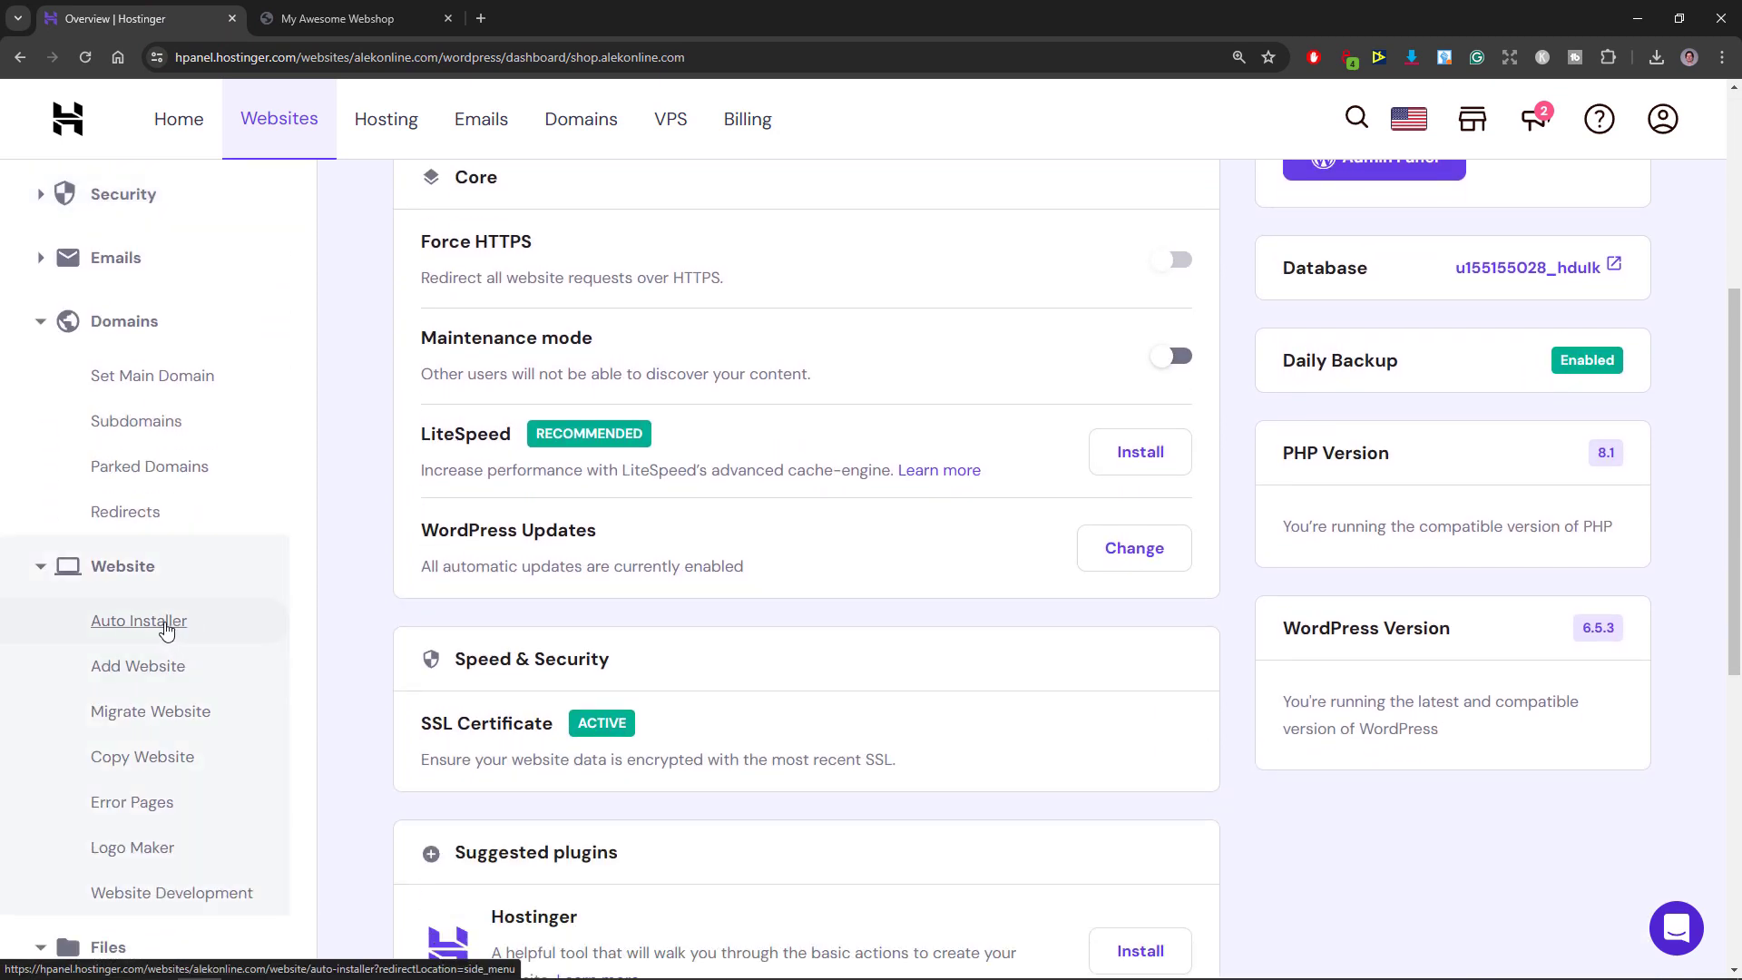
{"action": "left_click", "coordinate": [165, 626]}
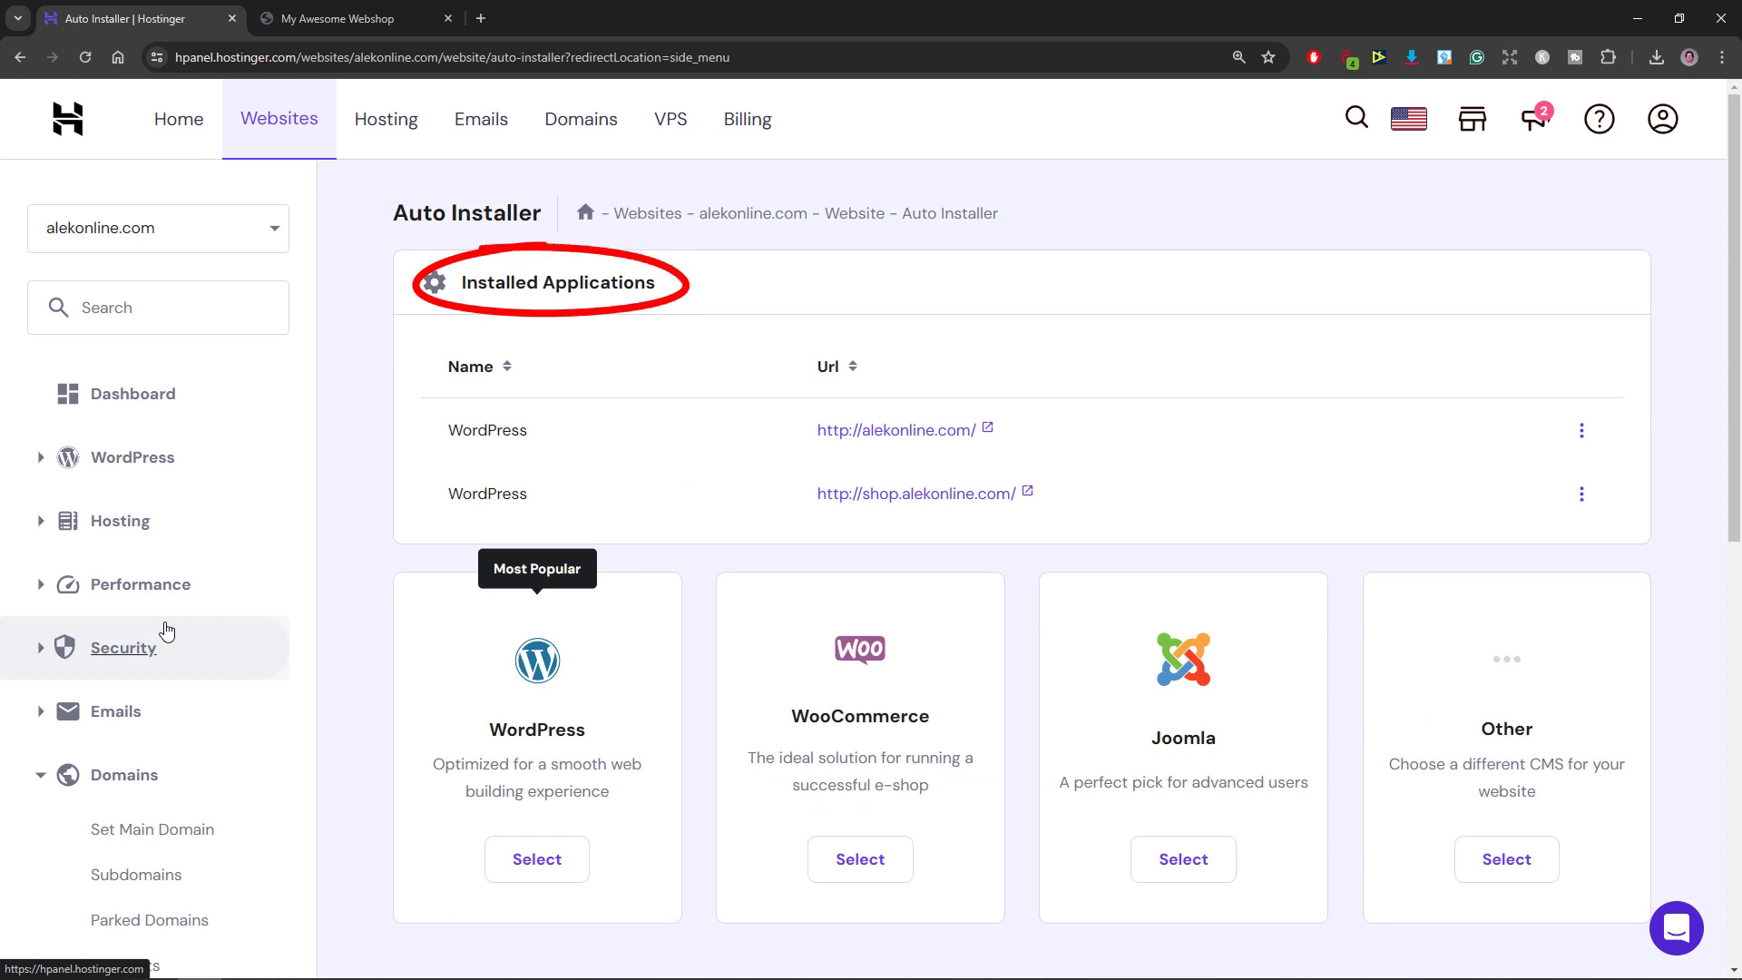
{"action": "left_click", "coordinate": [1583, 495]}
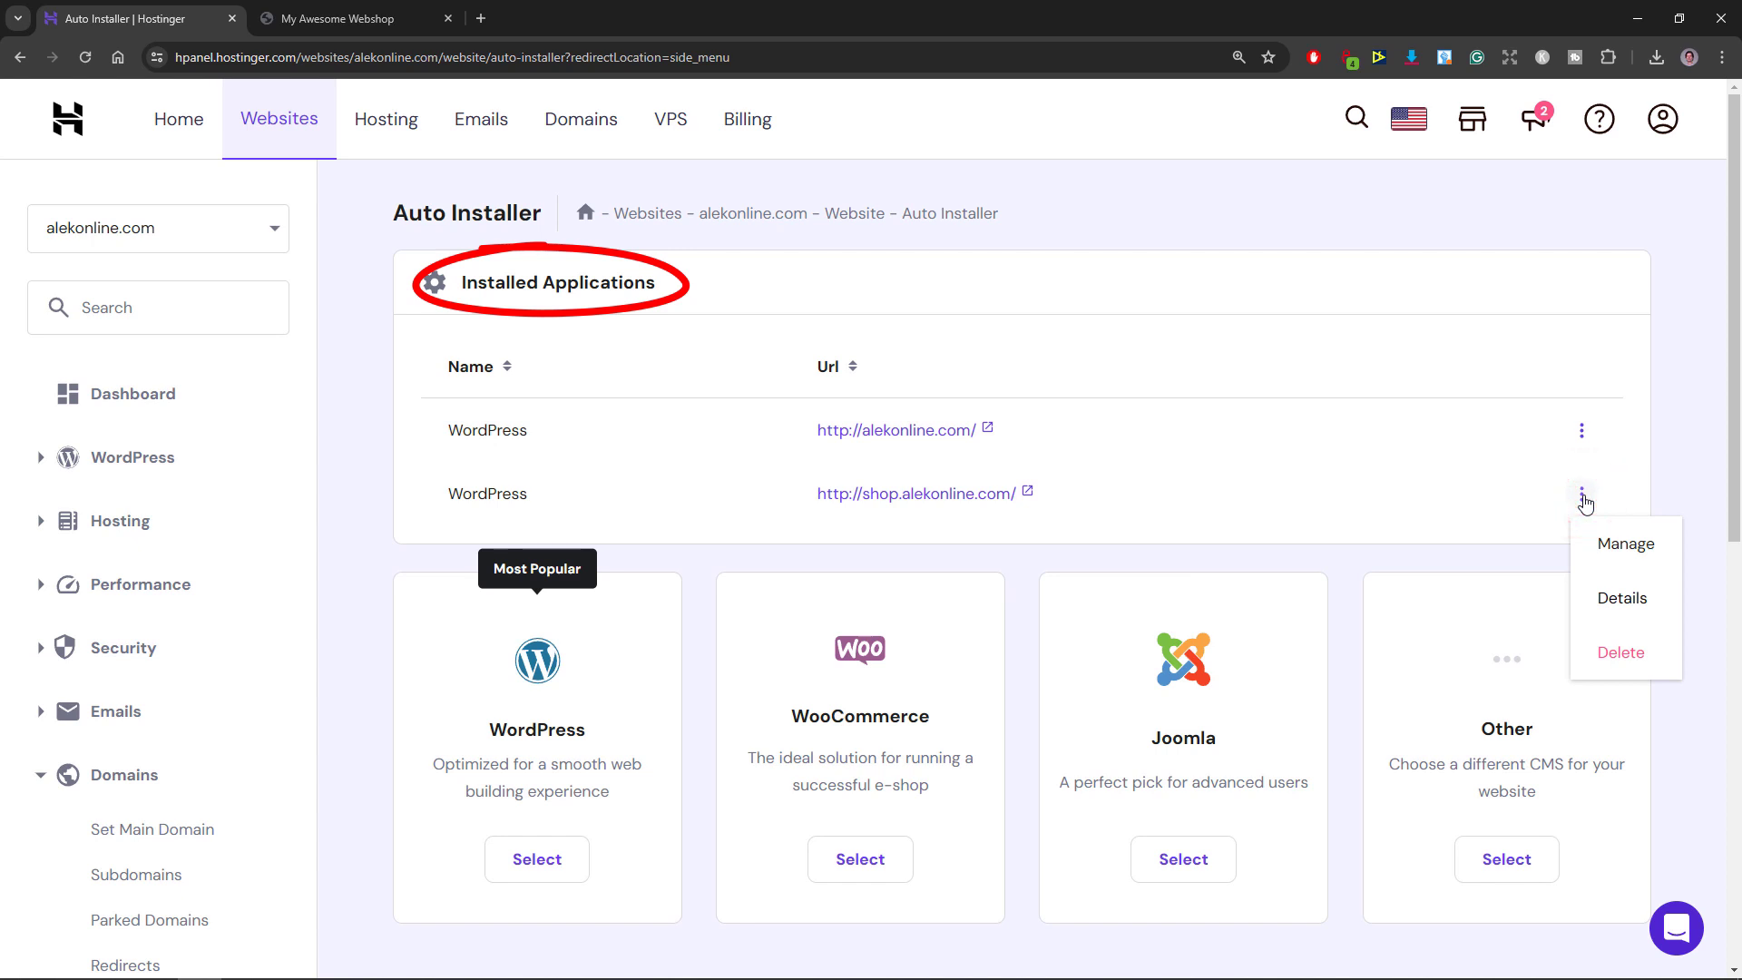
{"action": "left_click", "coordinate": [1621, 652]}
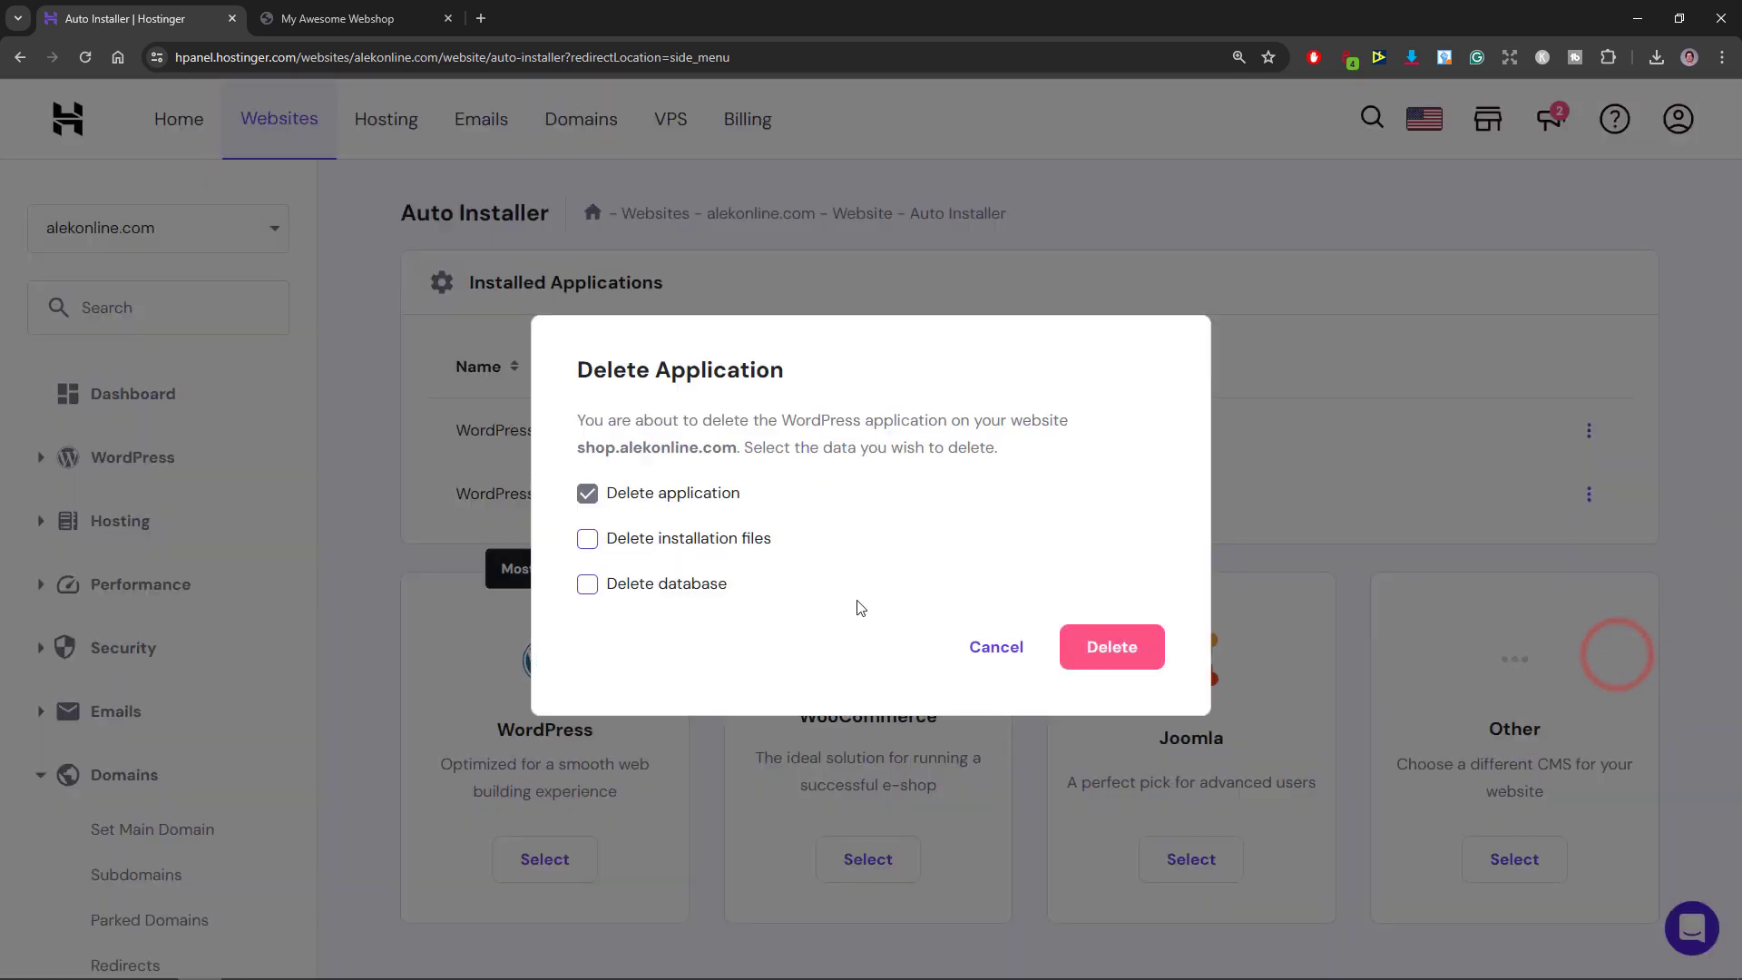
{"action": "left_click", "coordinate": [587, 539]}
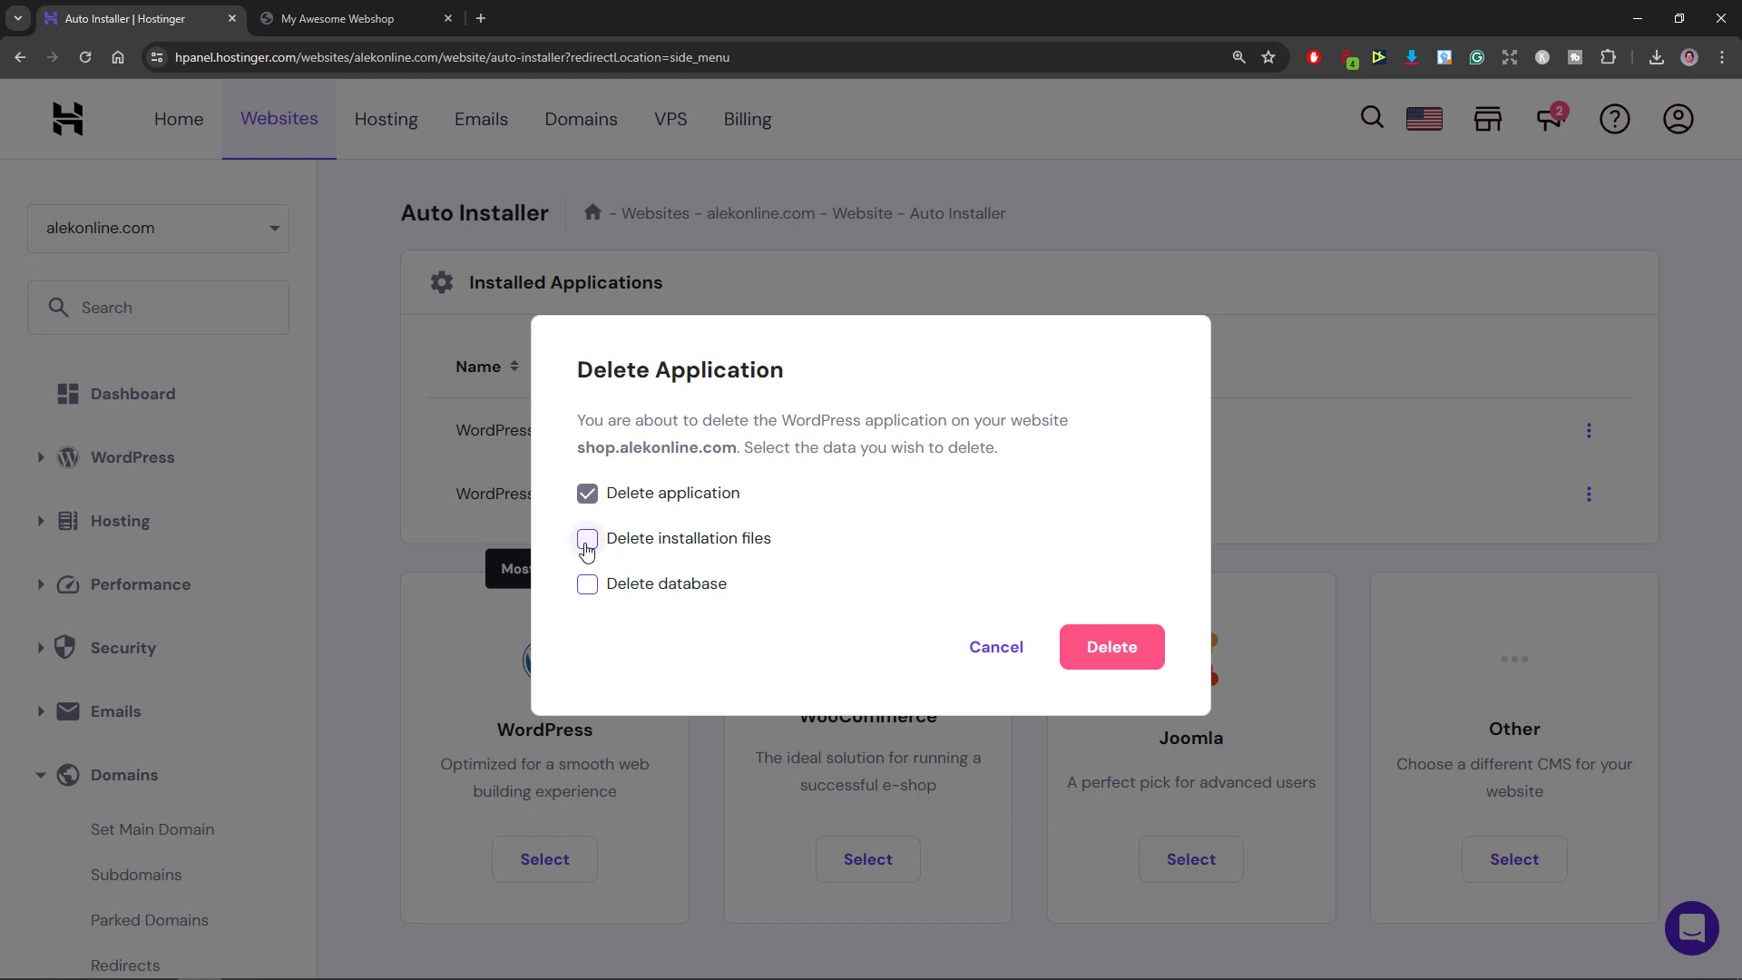
{"action": "left_click", "coordinate": [585, 584]}
{"action": "left_click", "coordinate": [1123, 650]}
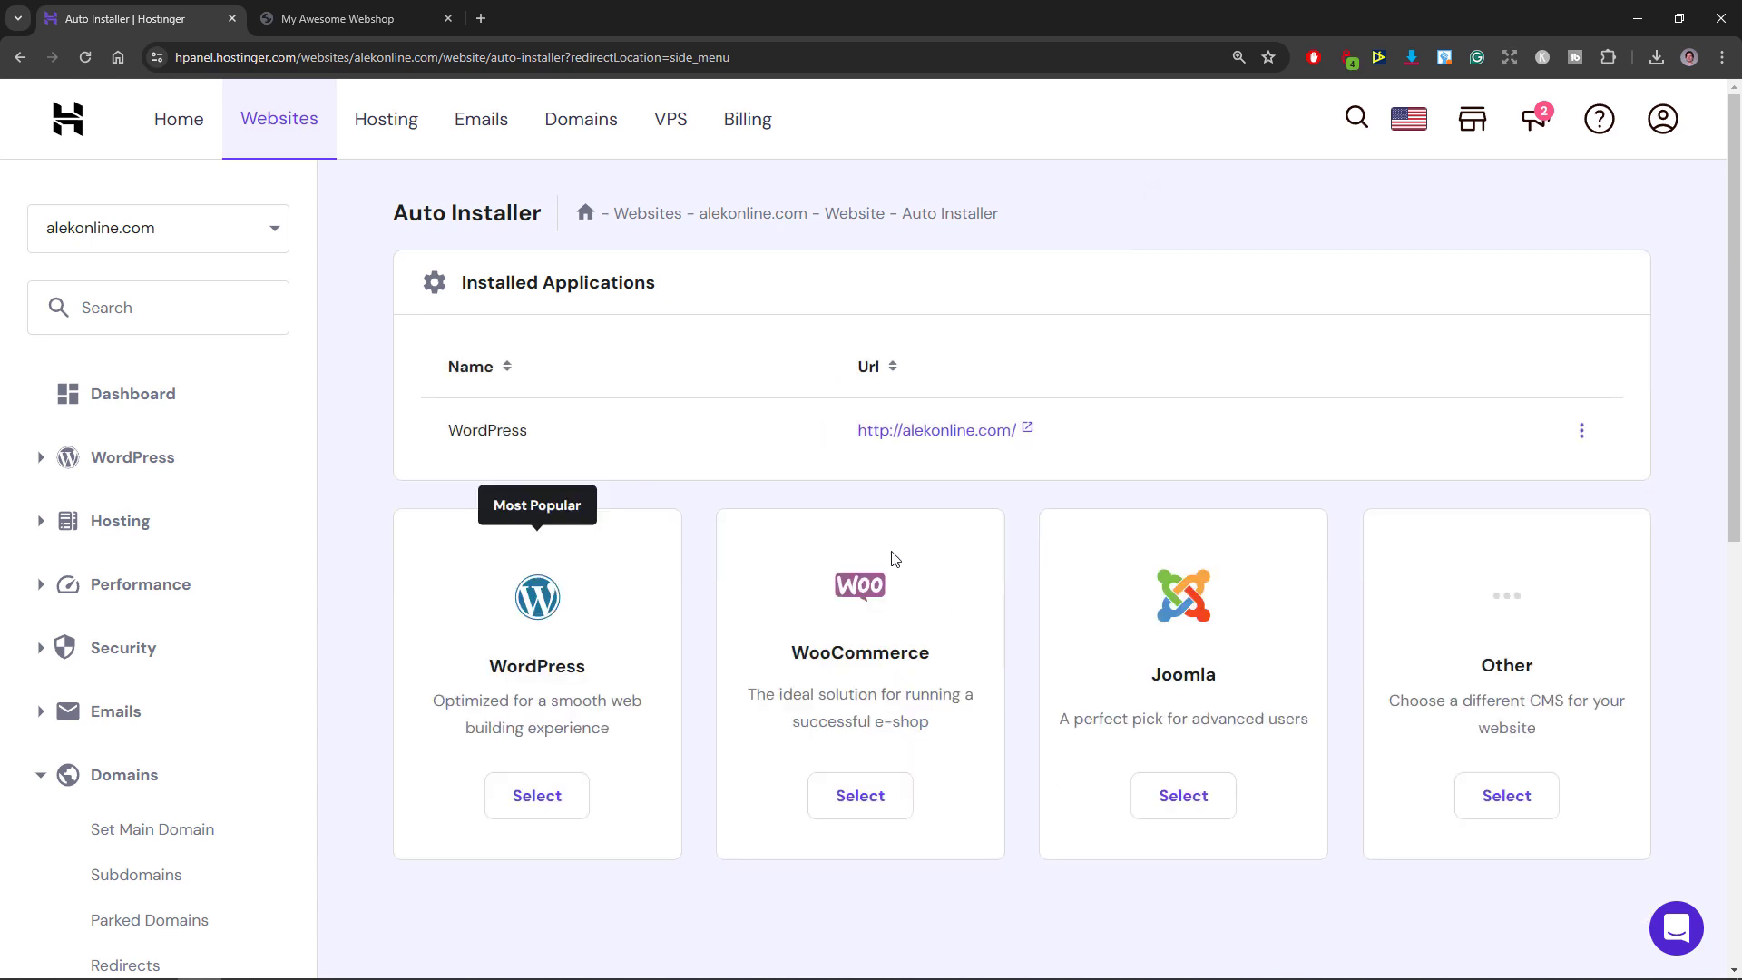
Reload the shop.alekonline.com page to check the removal of WordPress, and close its browser tab
{"action": "left_click", "coordinate": [366, 19]}
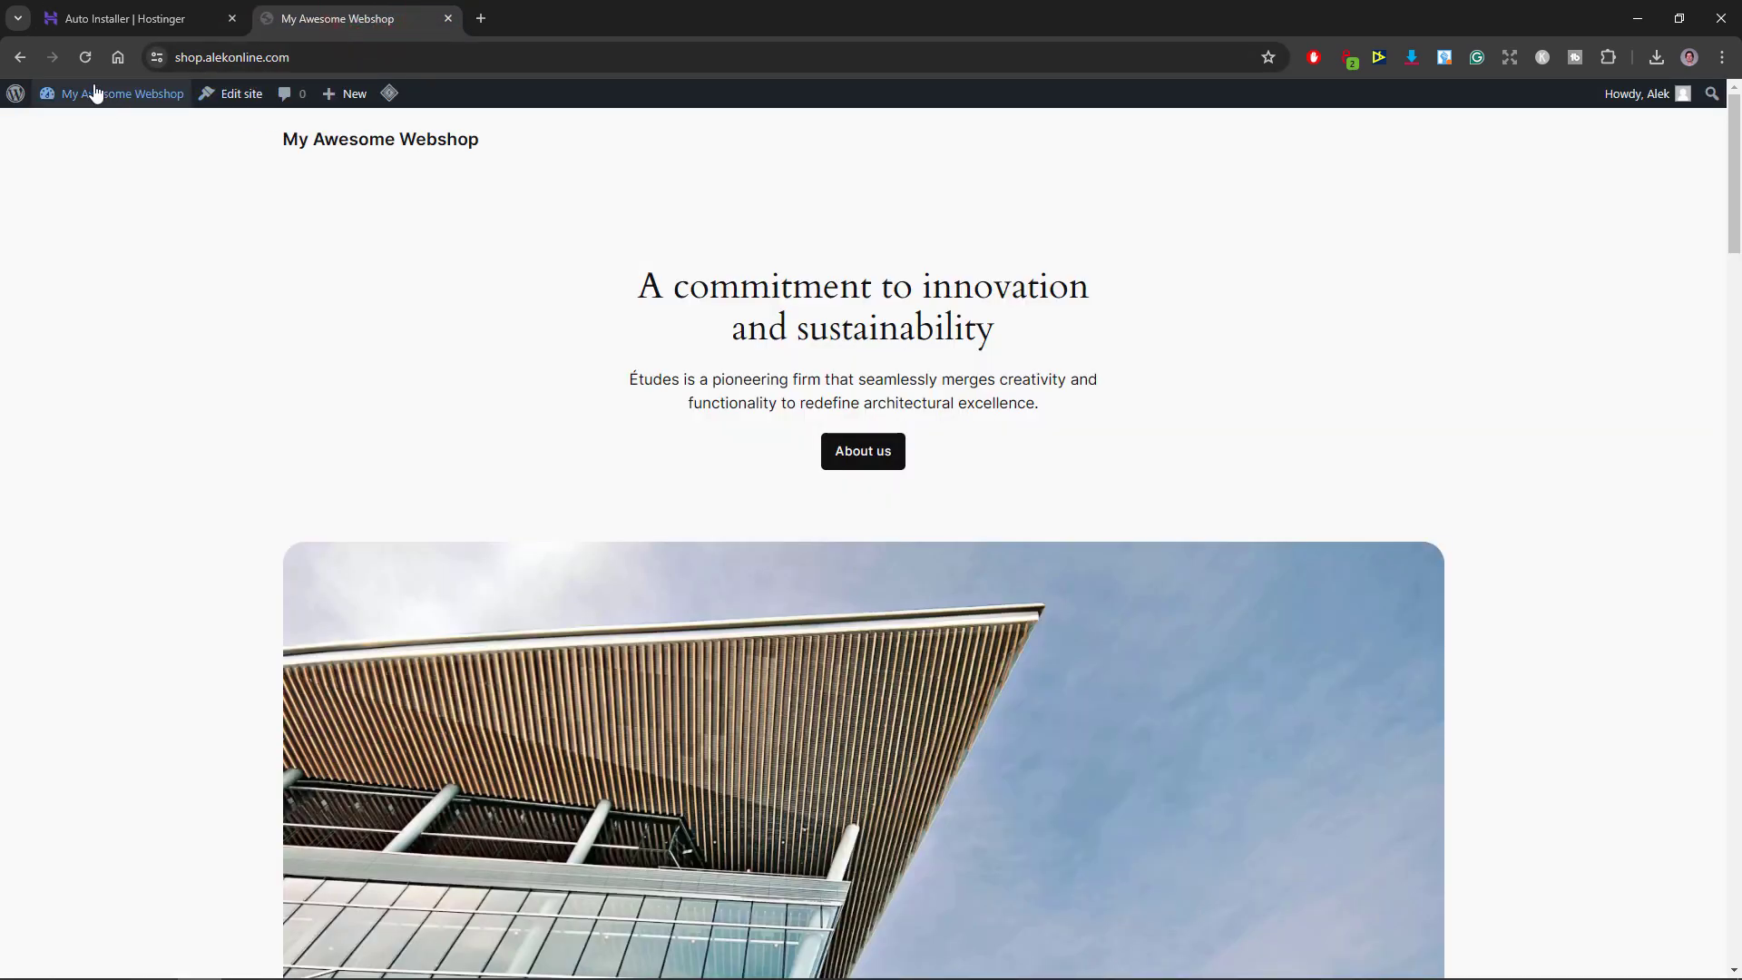
{"action": "left_click", "coordinate": [86, 57]}
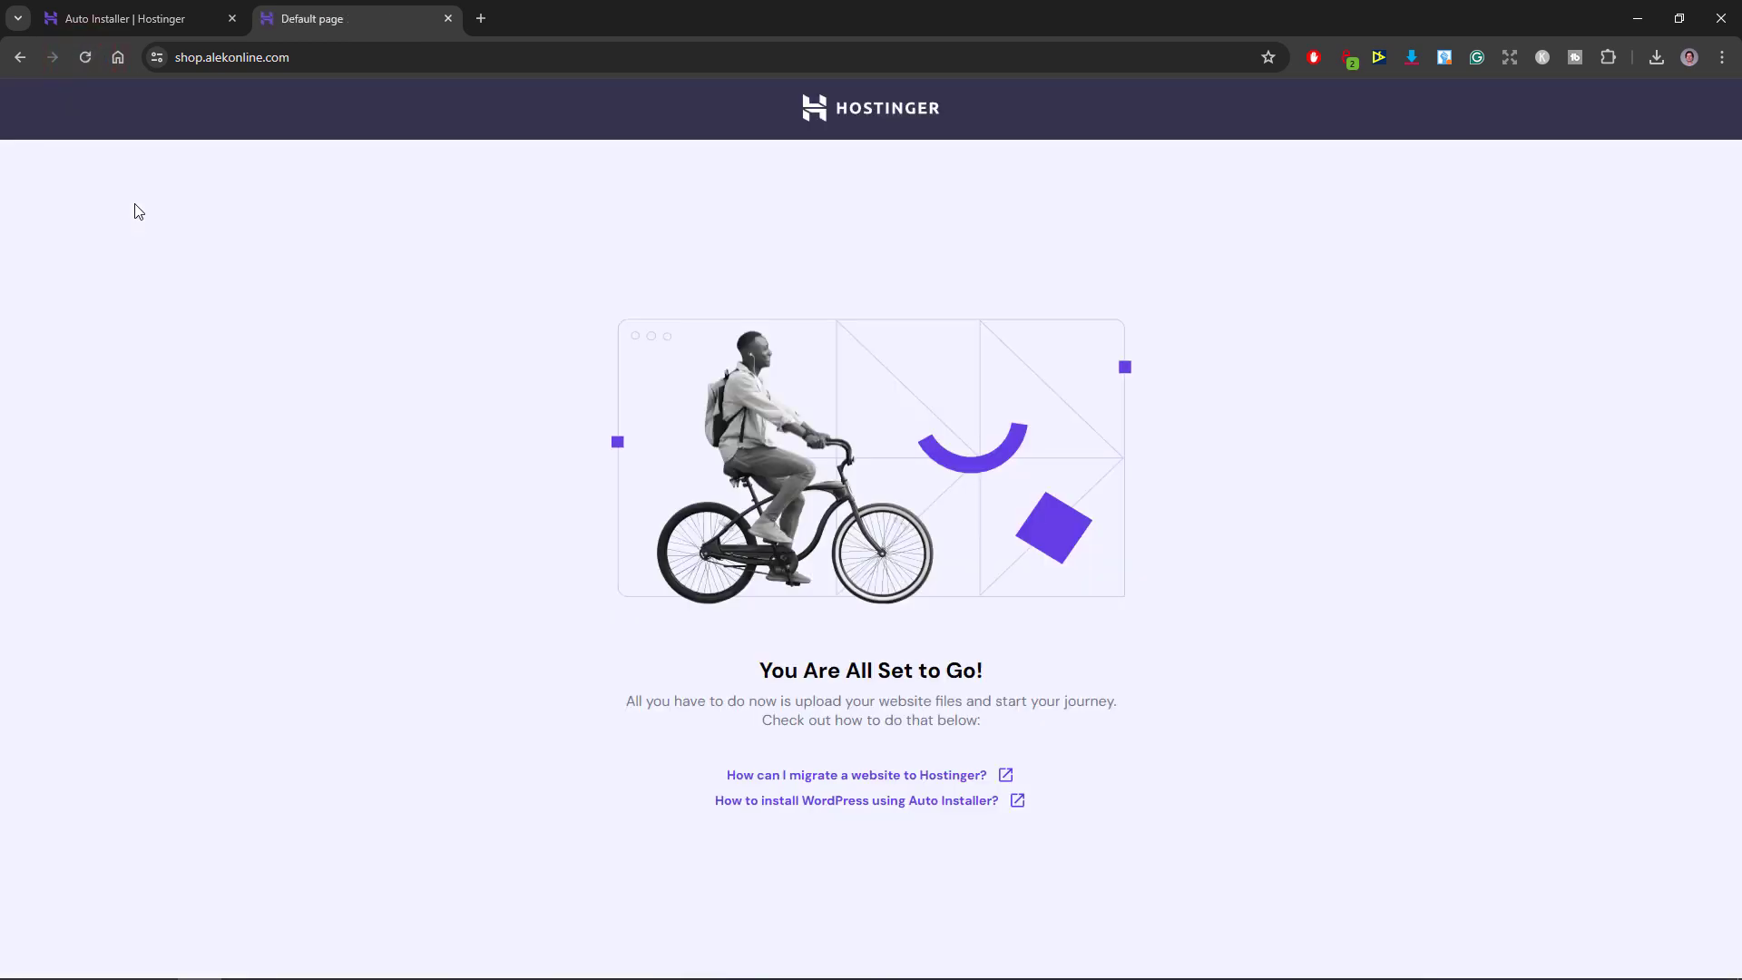
{"action": "left_click", "coordinate": [448, 18]}
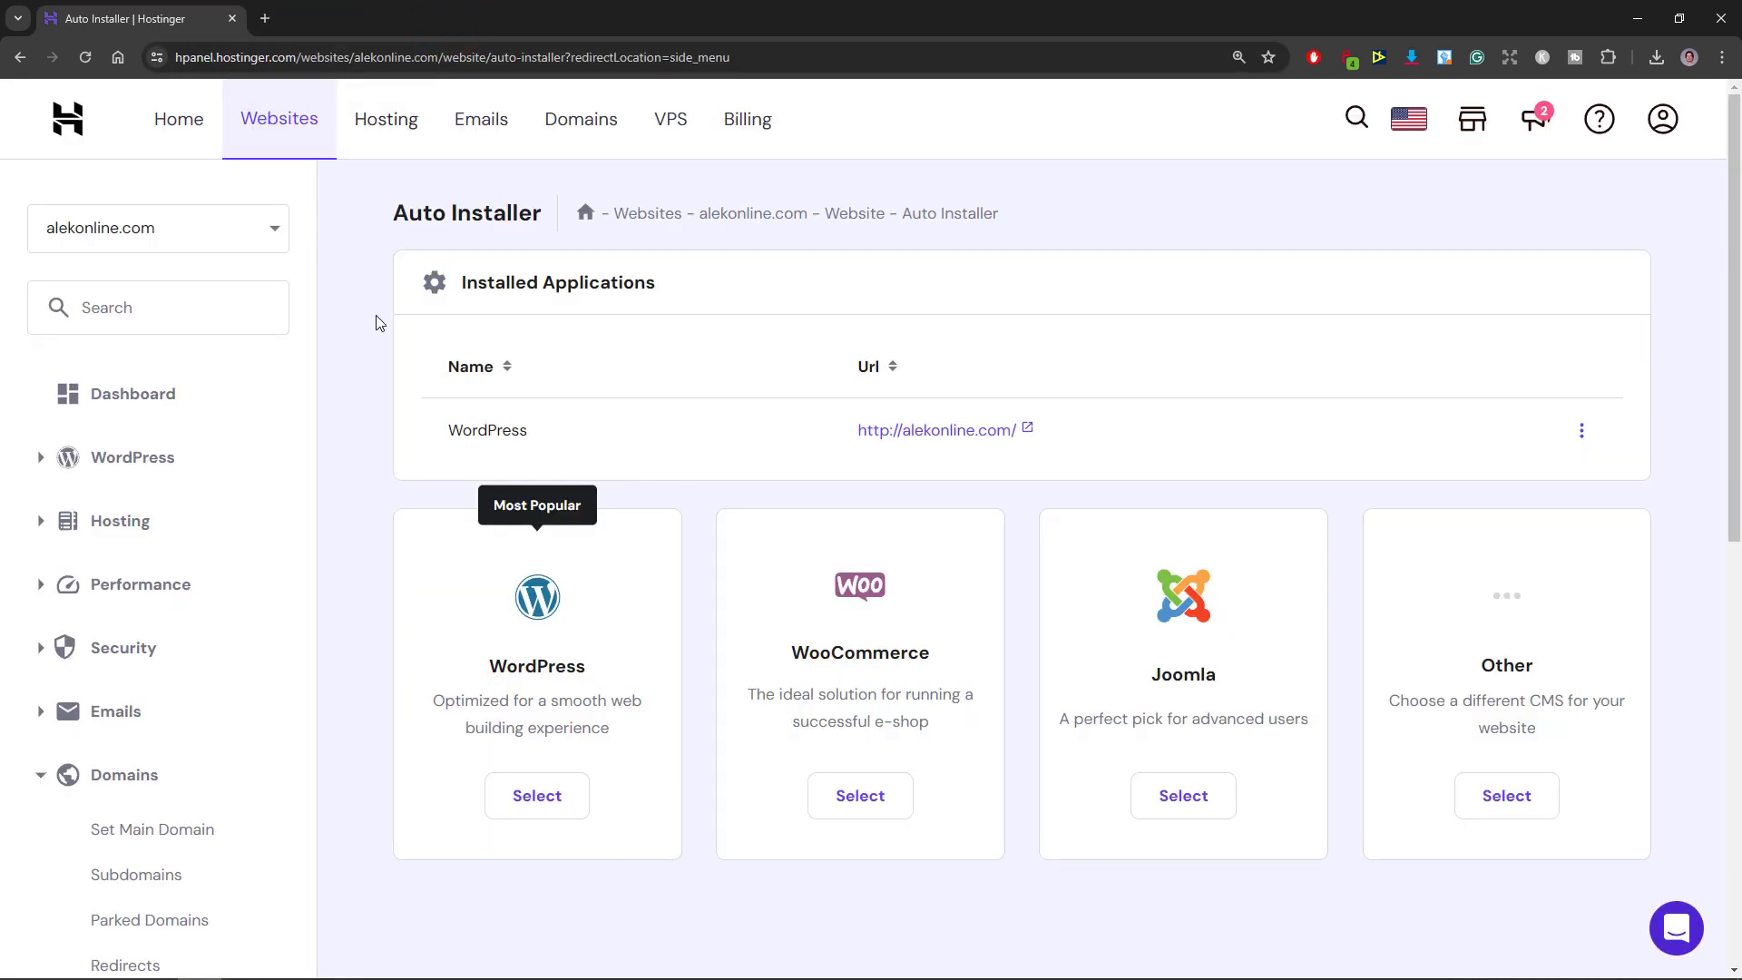